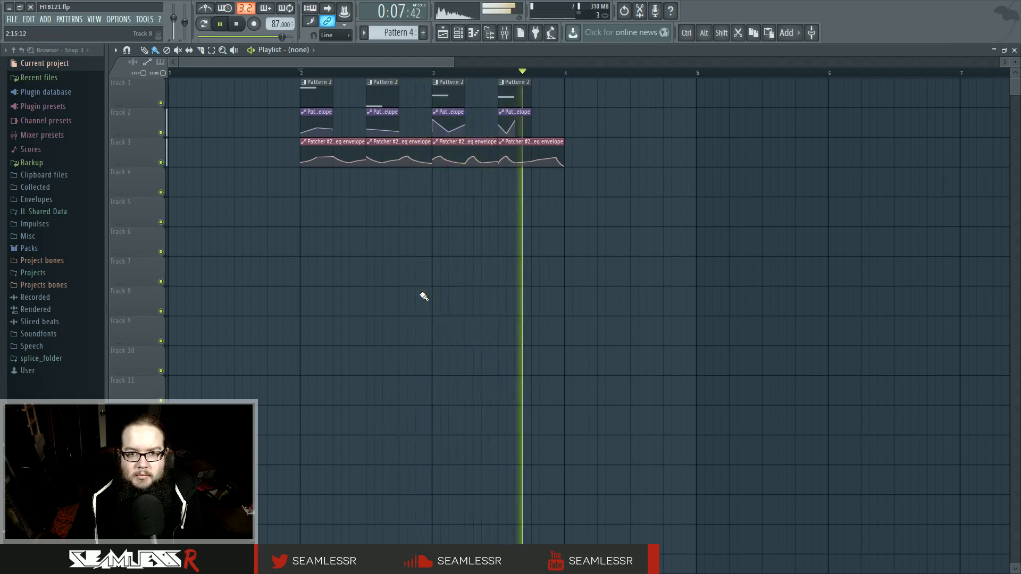
# Step: Stop playback and open the Patcher #2 channel's plugin map, placing its window beneath the playlist clips
pyautogui.press('space')
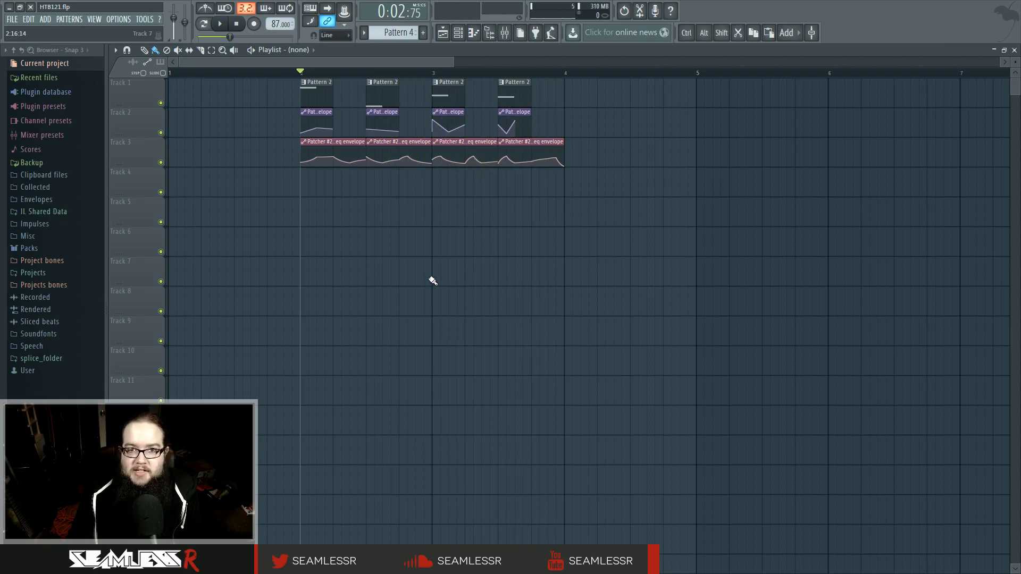
pyautogui.click(461, 33)
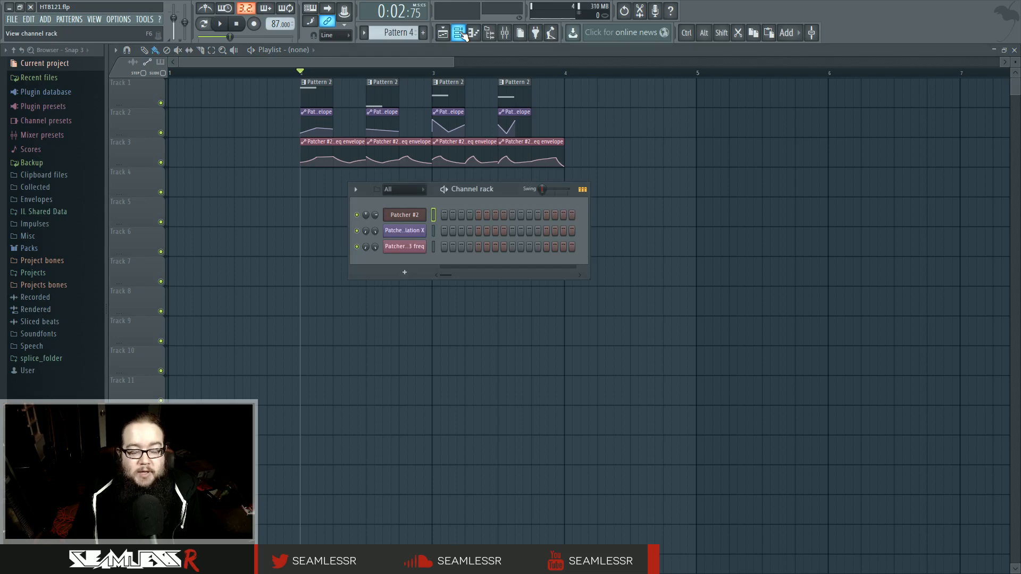
pyautogui.click(417, 219)
pyautogui.moveTo(487, 103); pyautogui.dragTo(548, 249)
pyautogui.click(461, 33)
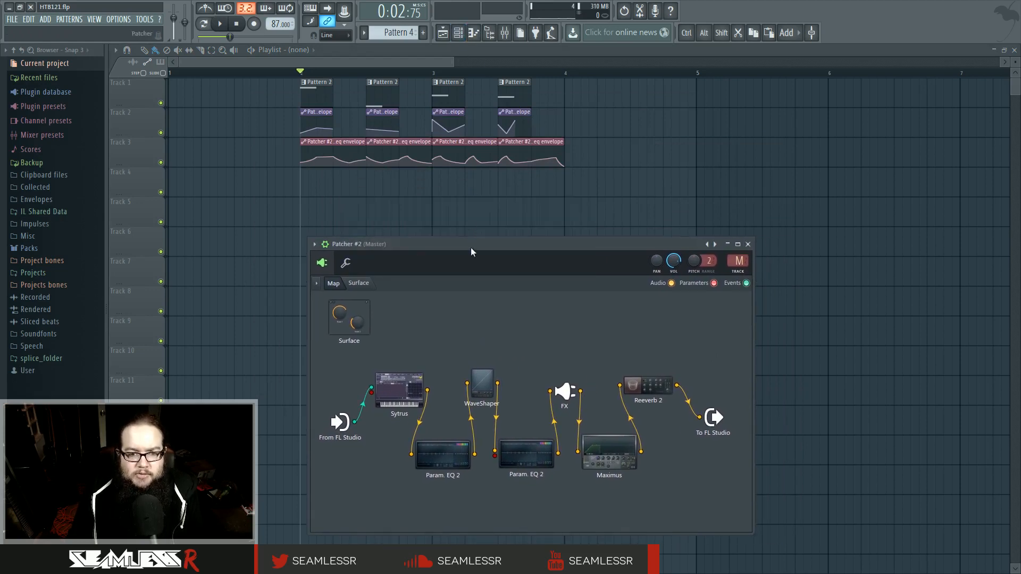
pyautogui.moveTo(470, 247); pyautogui.dragTo(443, 218)
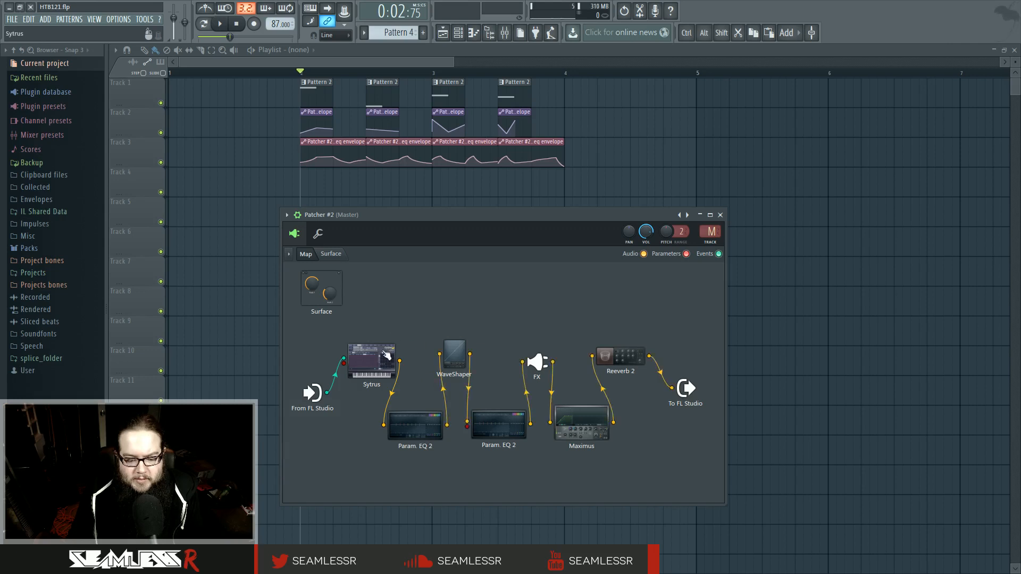
pyautogui.moveTo(426, 216); pyautogui.dragTo(436, 190)
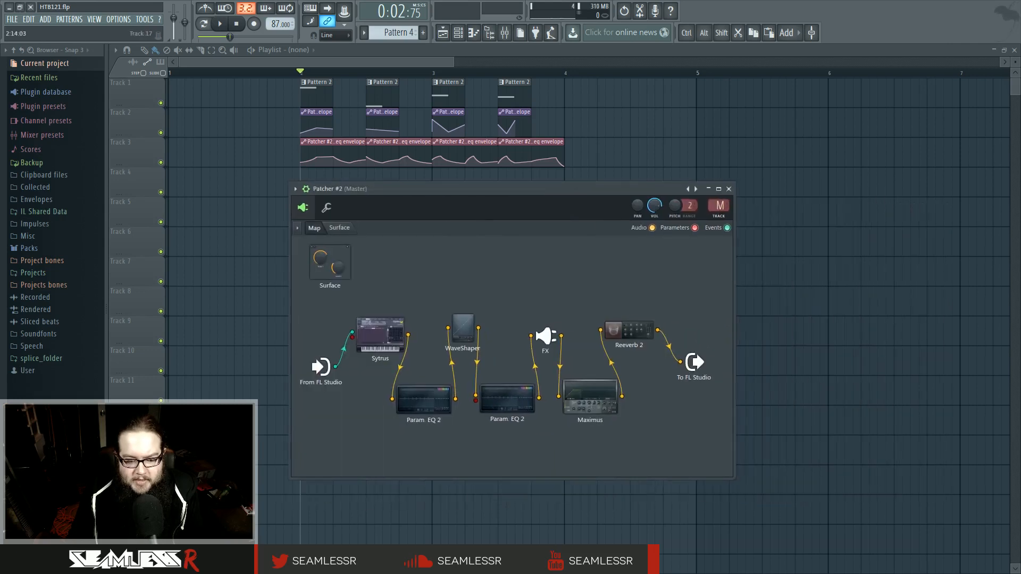
# Step: Open Sytrus in the Patcher map, examine its operator 2 and FX settings, and close it
pyautogui.click(380, 335)
pyautogui.moveTo(448, 108); pyautogui.dragTo(635, 121)
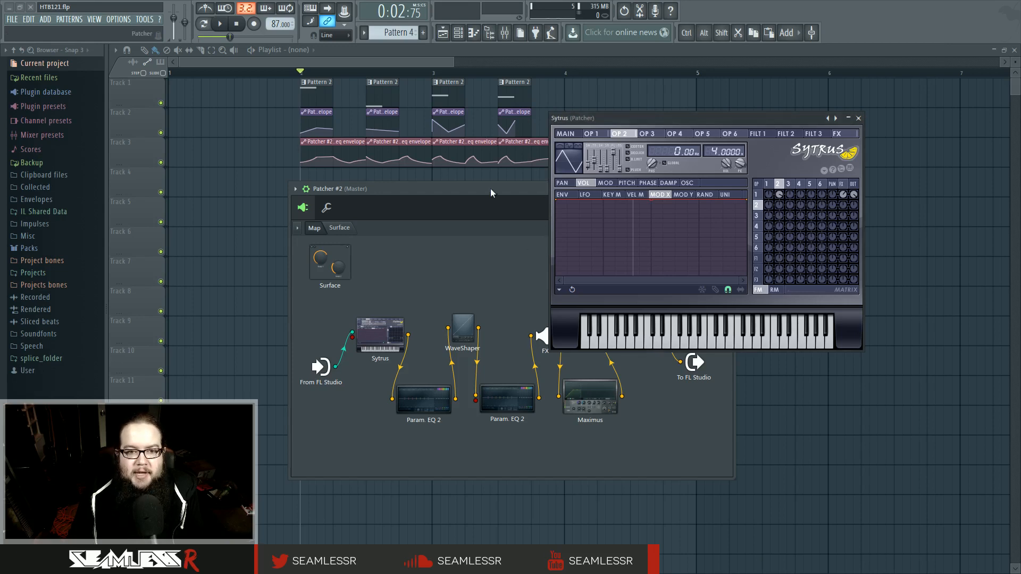
pyautogui.moveTo(610, 118); pyautogui.dragTo(483, 139)
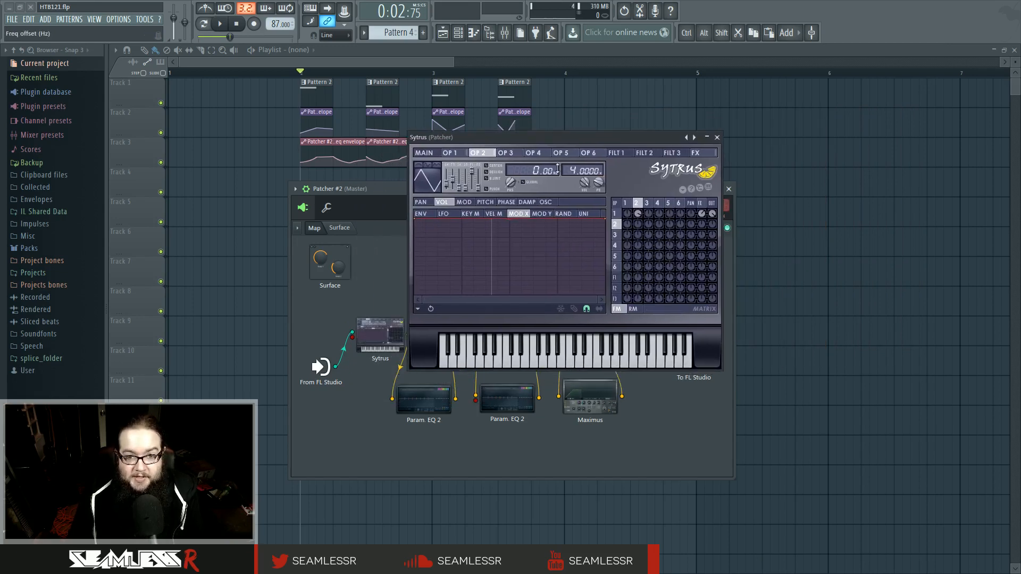
pyautogui.click(700, 203)
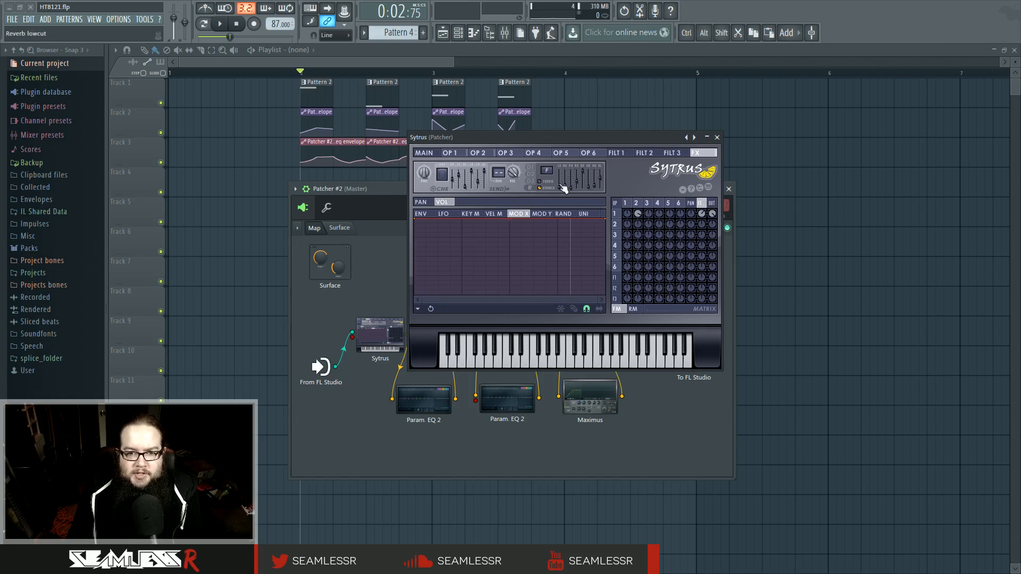
pyautogui.click(717, 138)
# Step: Examine the curves of the first Param. EQ 2 and the WaveShaper, closing each plugin after viewing
pyautogui.click(434, 390)
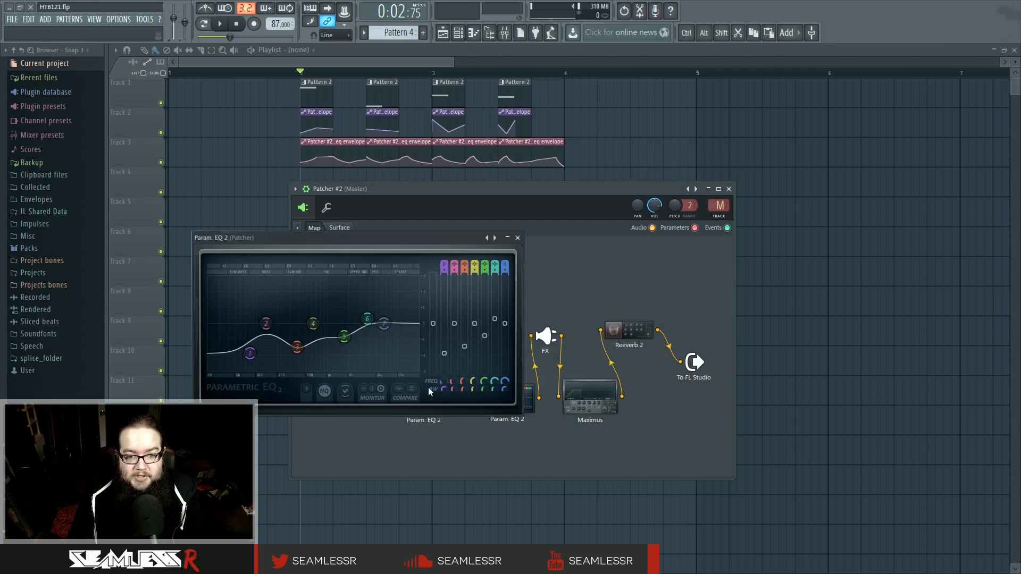
pyautogui.click(508, 239)
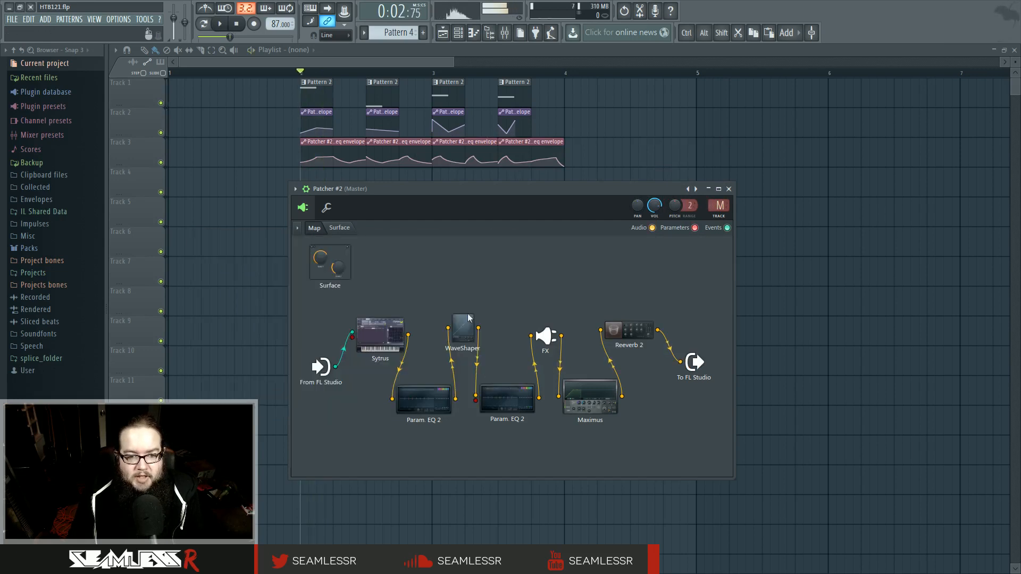
pyautogui.click(471, 329)
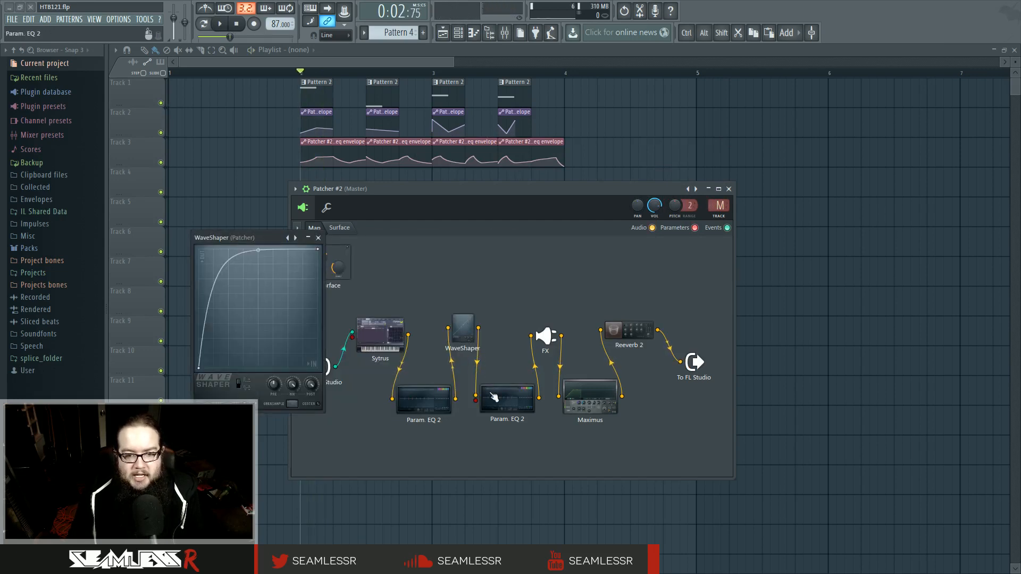
pyautogui.click(319, 239)
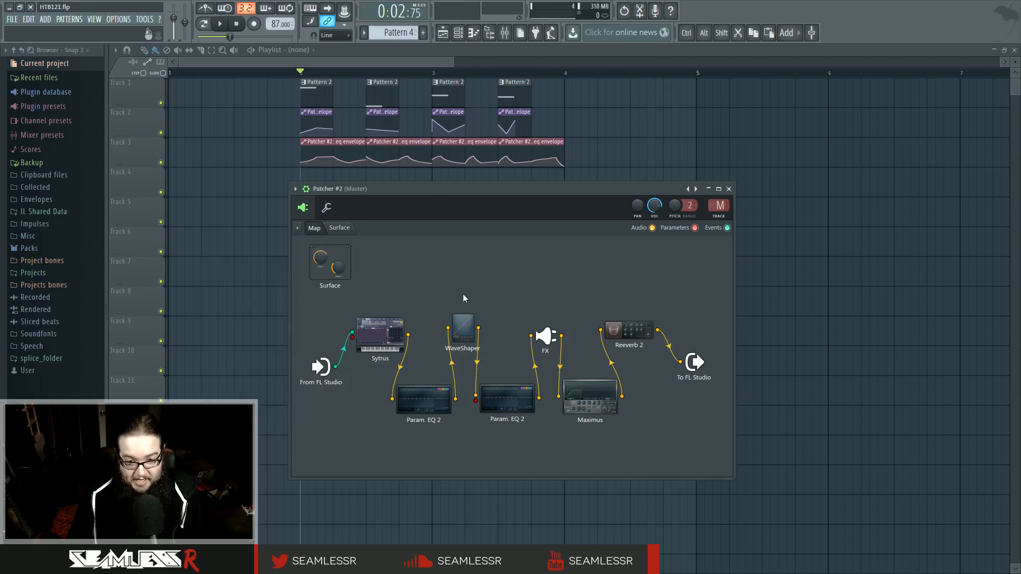
# Step: Open the second Param. EQ 2 and play the loop to watch its band 3 band-pass sweep
pyautogui.click(497, 406)
pyautogui.moveTo(389, 238); pyautogui.dragTo(442, 242)
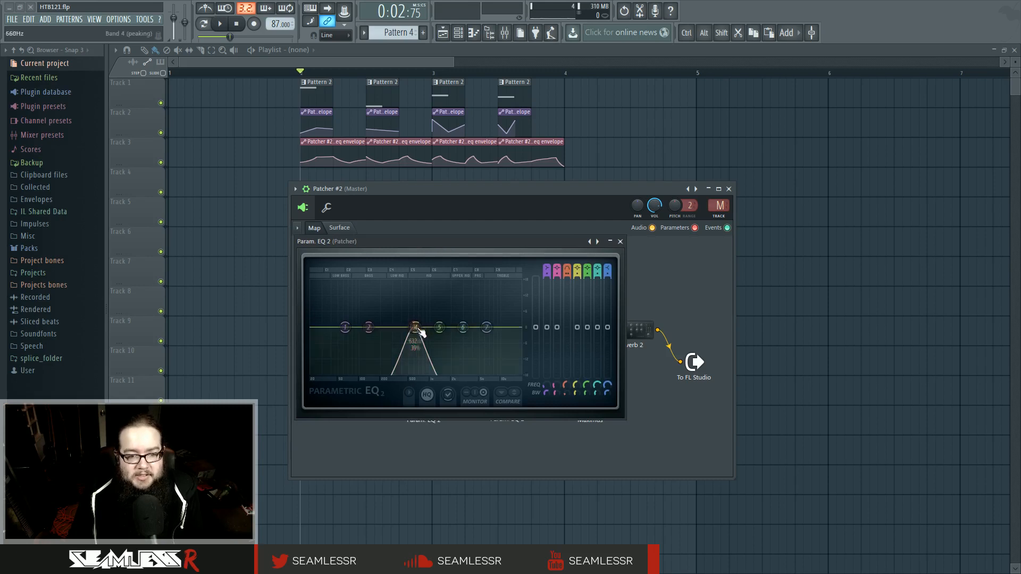
pyautogui.press('space')
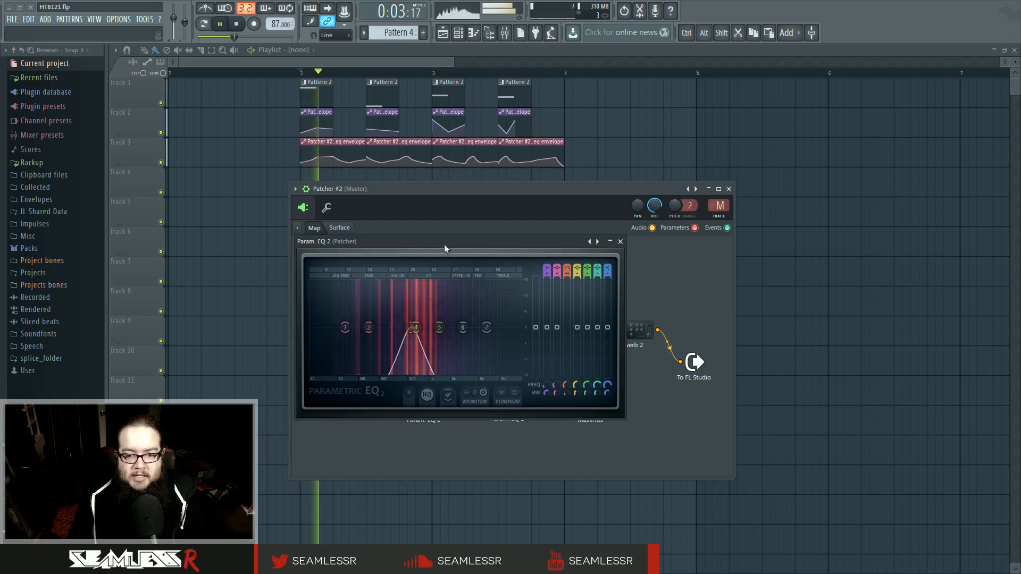
pyautogui.press('space')
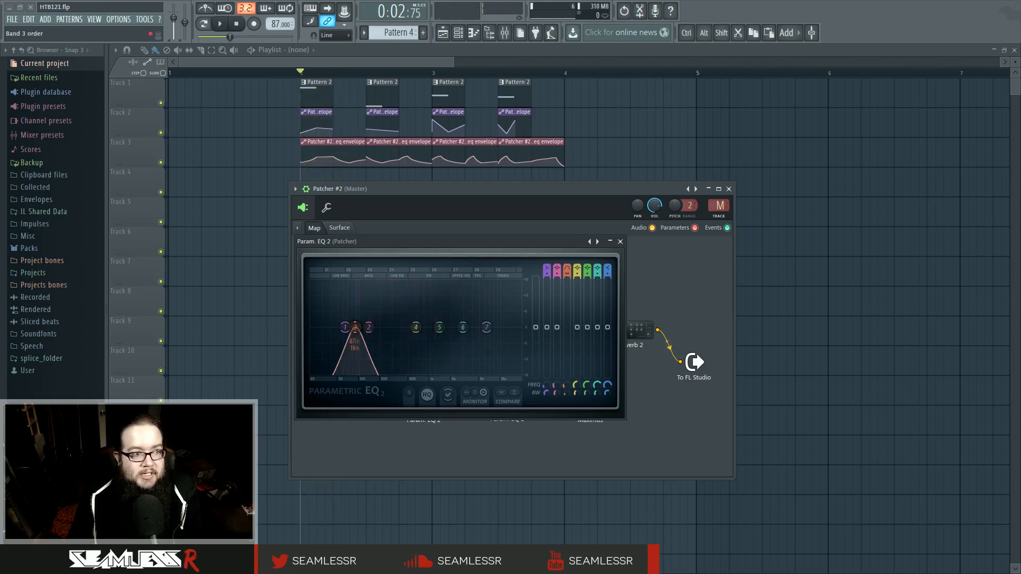
# Step: Try order 2 on band 3 of the second Param. EQ 2, audition the loop, and restore the steeper order
pyautogui.scroll(2, 567, 274)
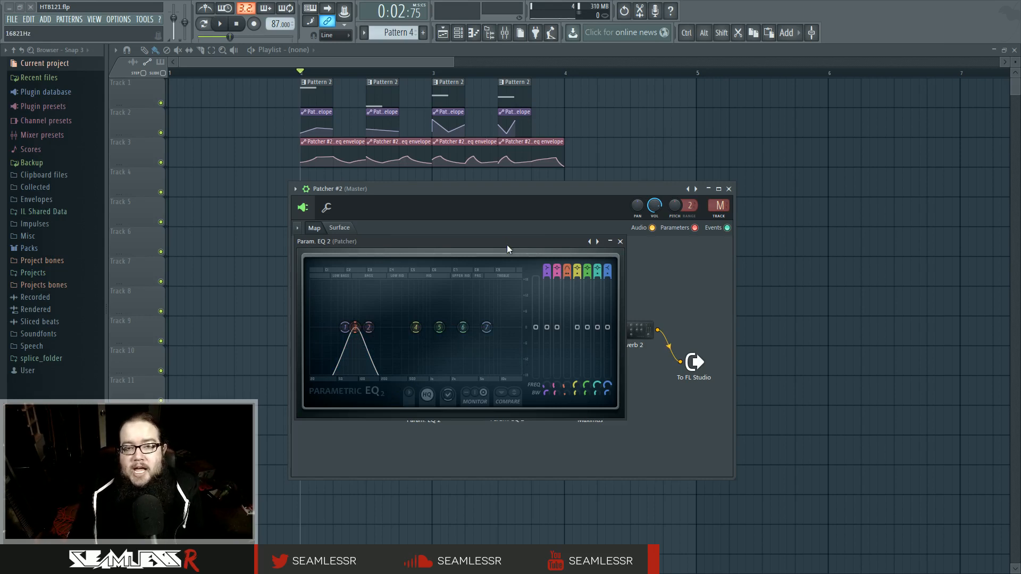
pyautogui.moveTo(568, 276); pyautogui.dragTo(568, 288)
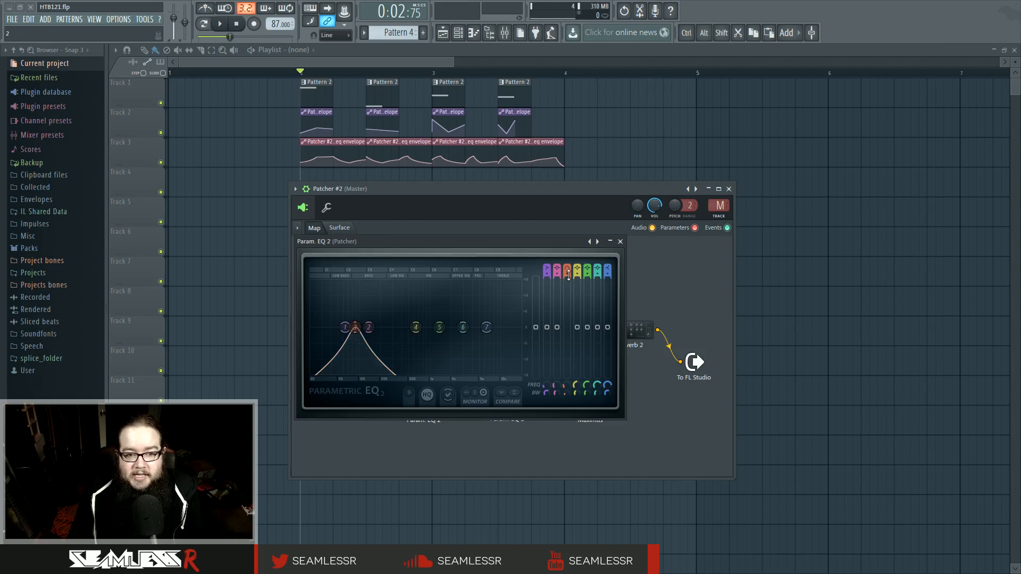
pyautogui.moveTo(569, 275)
pyautogui.mouseDown()
pyautogui.moveTo(569, 265)
pyautogui.moveTo(568, 275)
pyautogui.mouseUp()
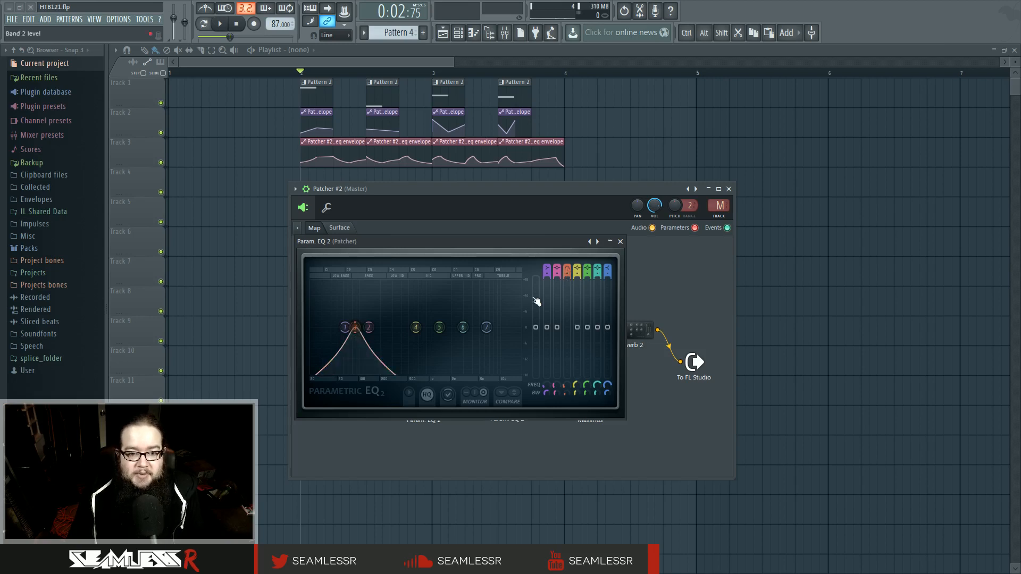
pyautogui.press('space')
pyautogui.press('space')
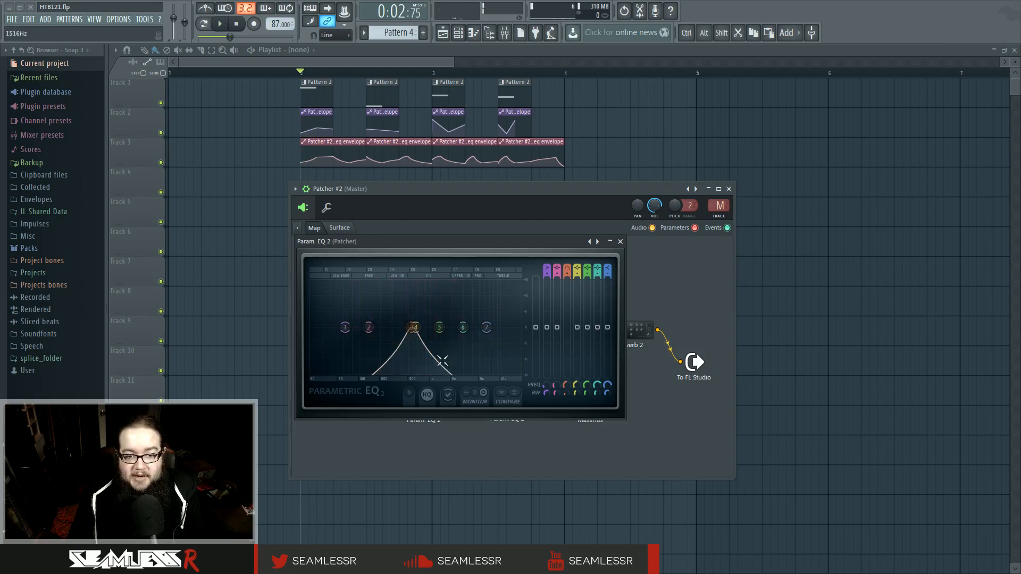
pyautogui.moveTo(564, 273); pyautogui.dragTo(403, 164)
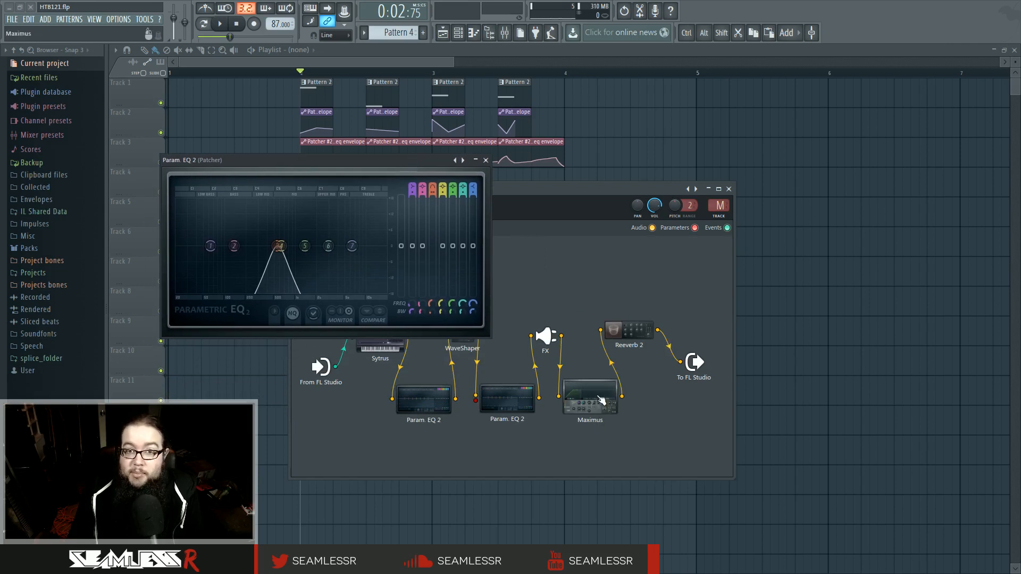
# Step: View the order options for band 5, replay the loop through the band-pass EQ, and close the plugin
pyautogui.moveTo(412, 163); pyautogui.dragTo(619, 226)
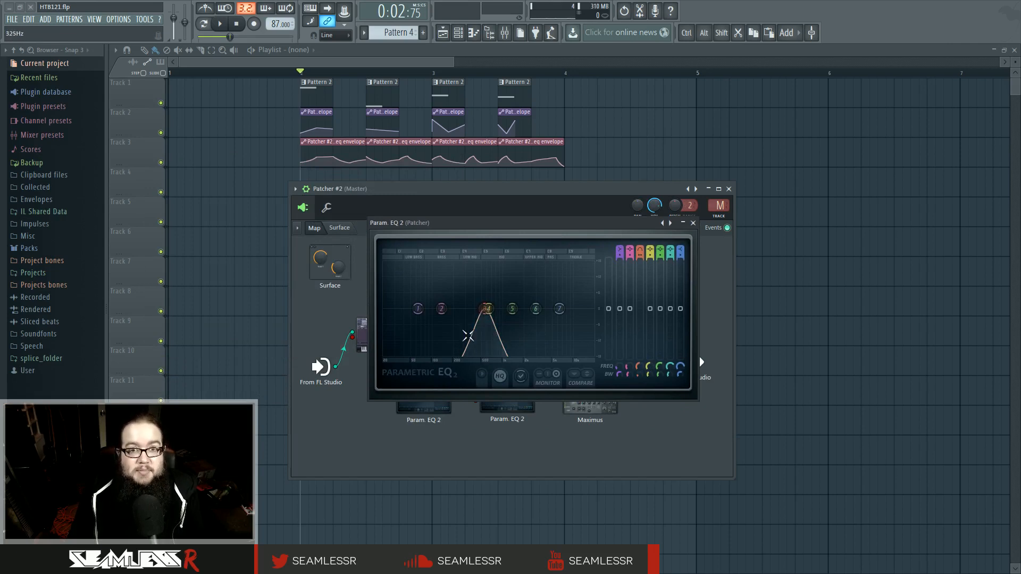
pyautogui.rightClick(514, 309)
pyautogui.moveTo(530, 347)
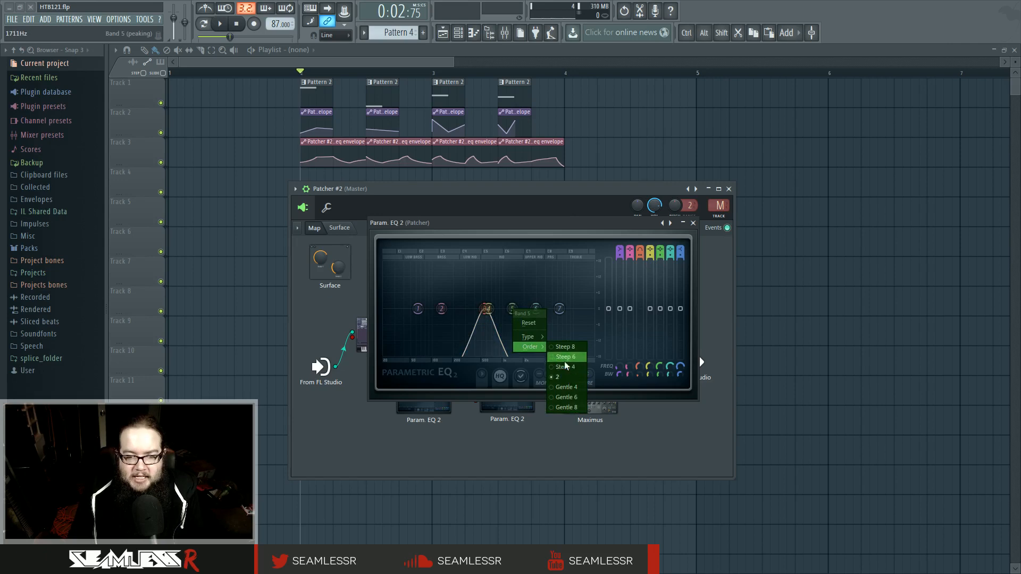
pyautogui.click(515, 228)
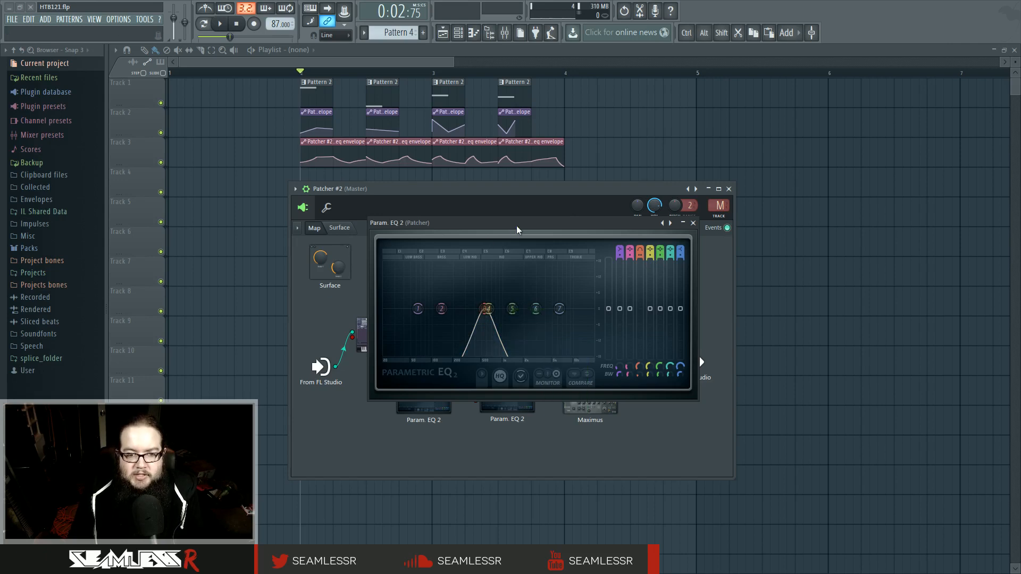
pyautogui.press('space')
pyautogui.press('space')
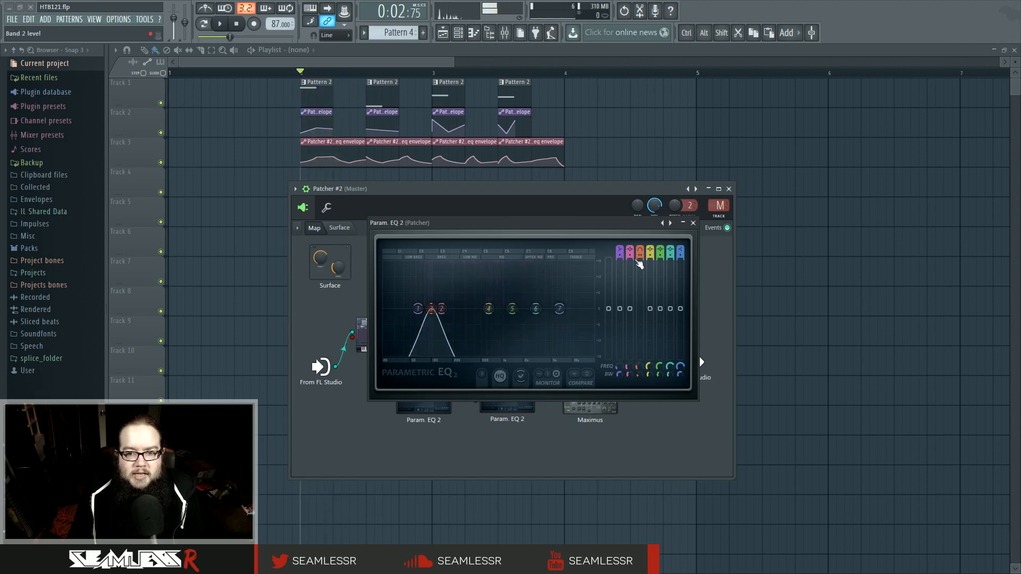
pyautogui.click(693, 223)
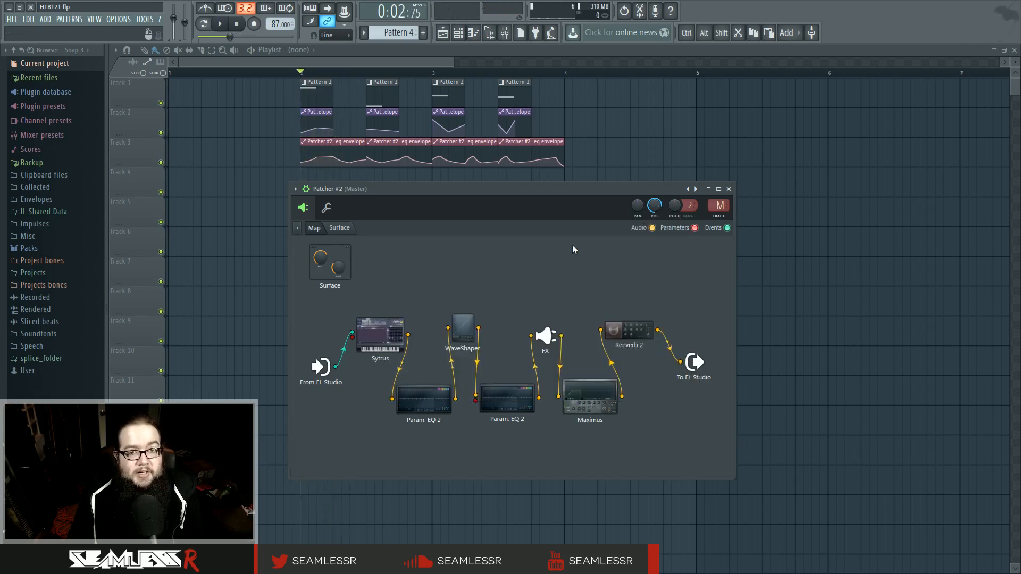
# Step: Open the Effector FX module, examine its Lo-Fi settings while auditioning the loop, and close it
pyautogui.click(548, 340)
pyautogui.moveTo(235, 434); pyautogui.dragTo(420, 410)
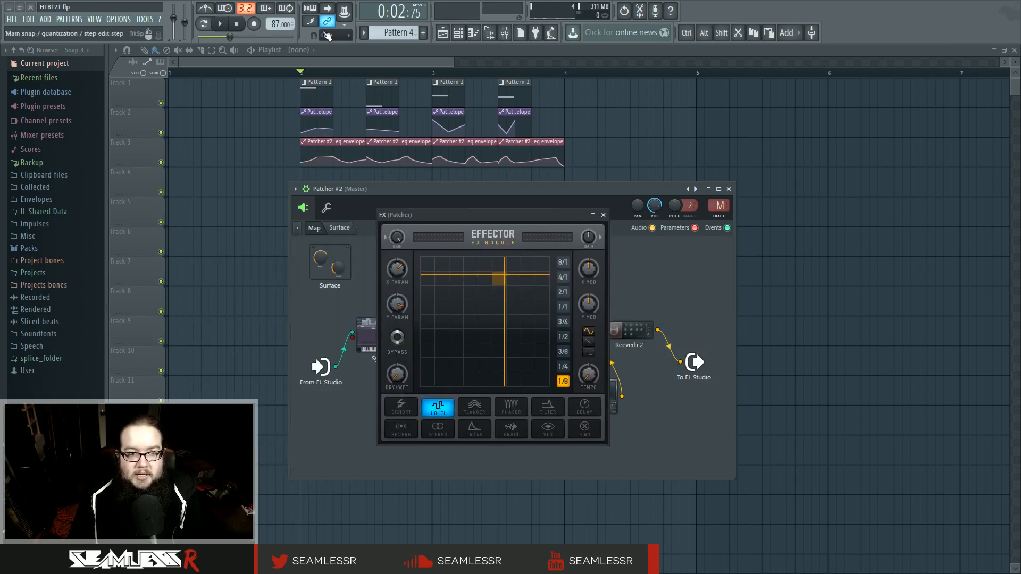
pyautogui.press('space')
pyautogui.click(237, 24)
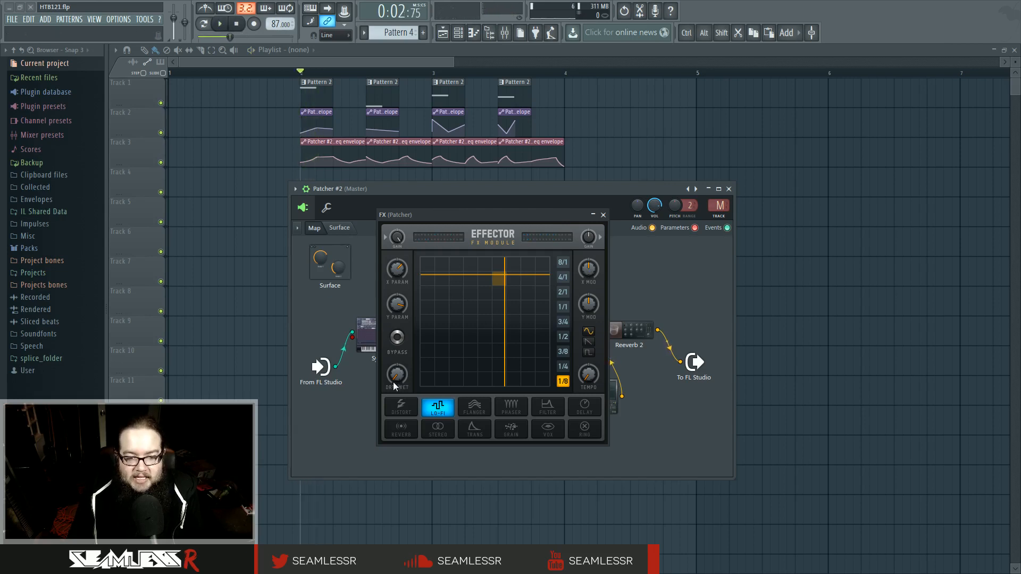
pyautogui.click(603, 215)
# Step: Wire the second Param. EQ 2 directly into Maximus, disconnect the FX output, and audition the loop without FX
pyautogui.press('space')
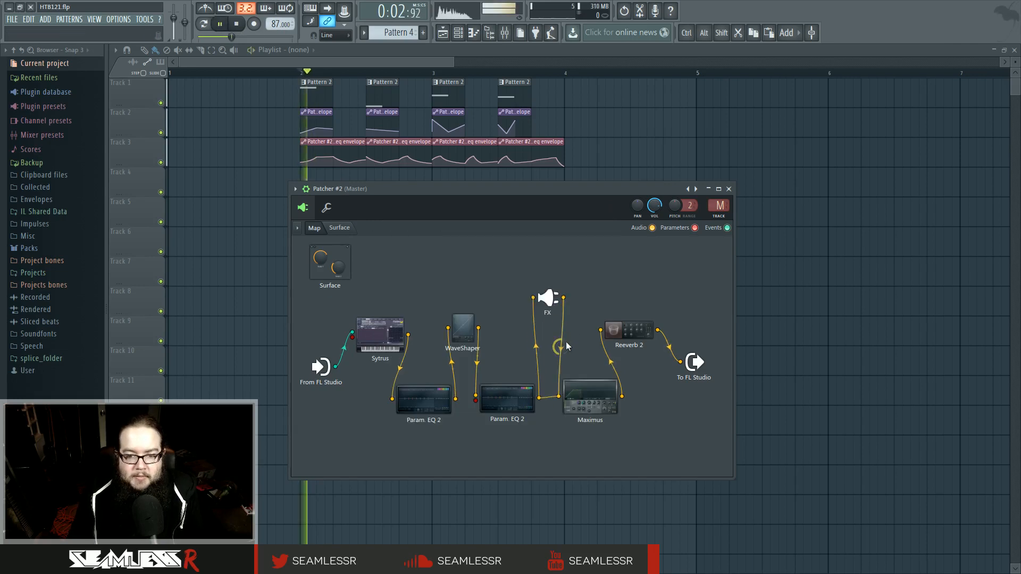
pyautogui.press('space')
pyautogui.moveTo(559, 397); pyautogui.dragTo(548, 427)
pyautogui.press('space')
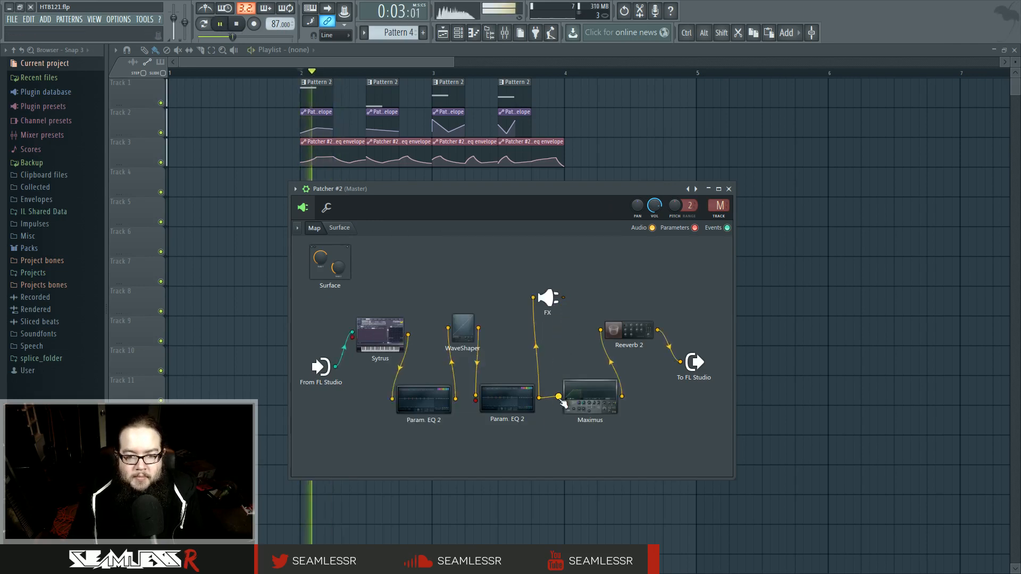
# Step: Reconnect the FX output to Maximus, audition the loop, and move the FX module back into the row
pyautogui.press('space')
pyautogui.moveTo(563, 298); pyautogui.dragTo(558, 397)
pyautogui.press('space')
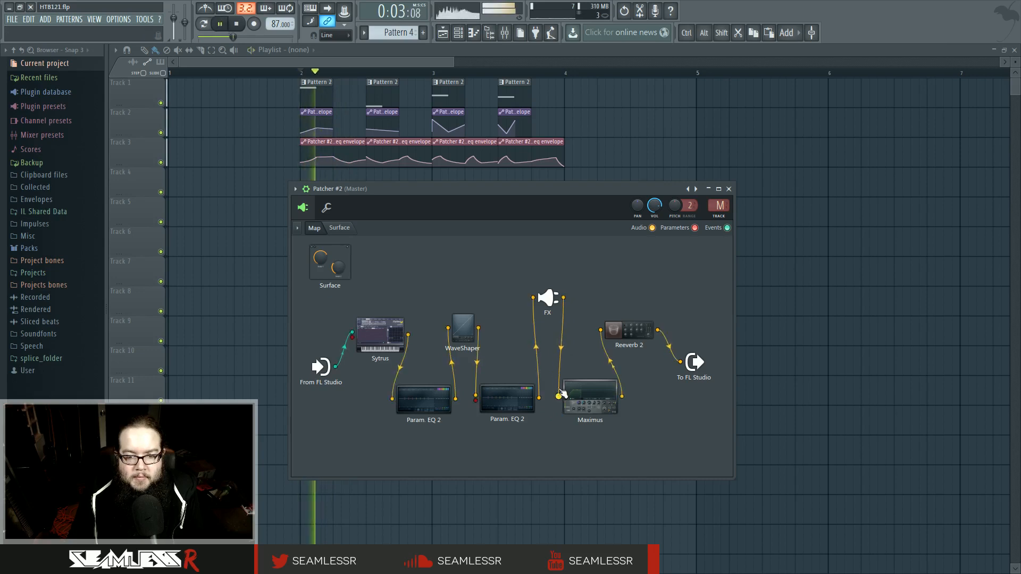
pyautogui.press('space')
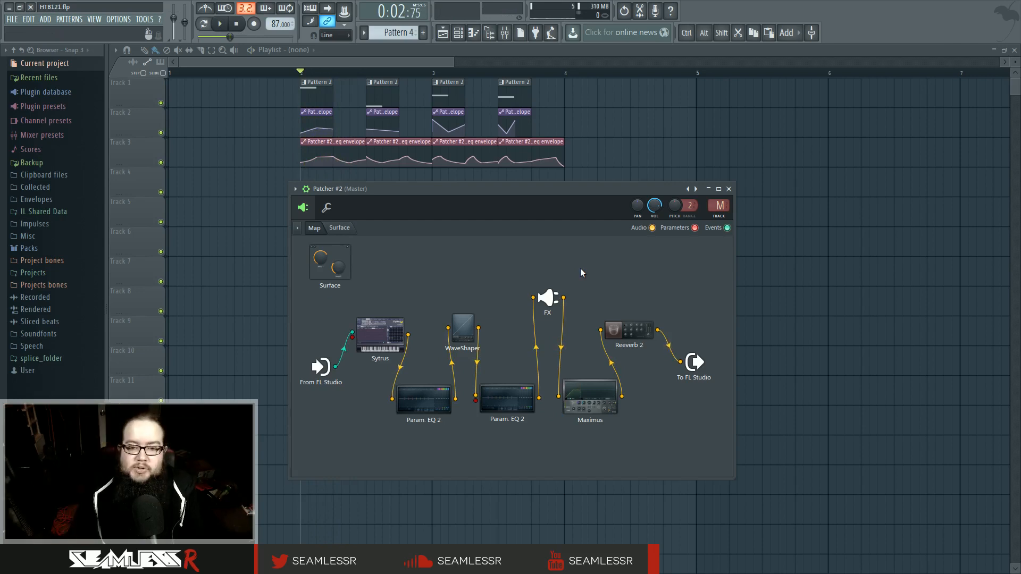
pyautogui.moveTo(548, 298); pyautogui.dragTo(548, 327)
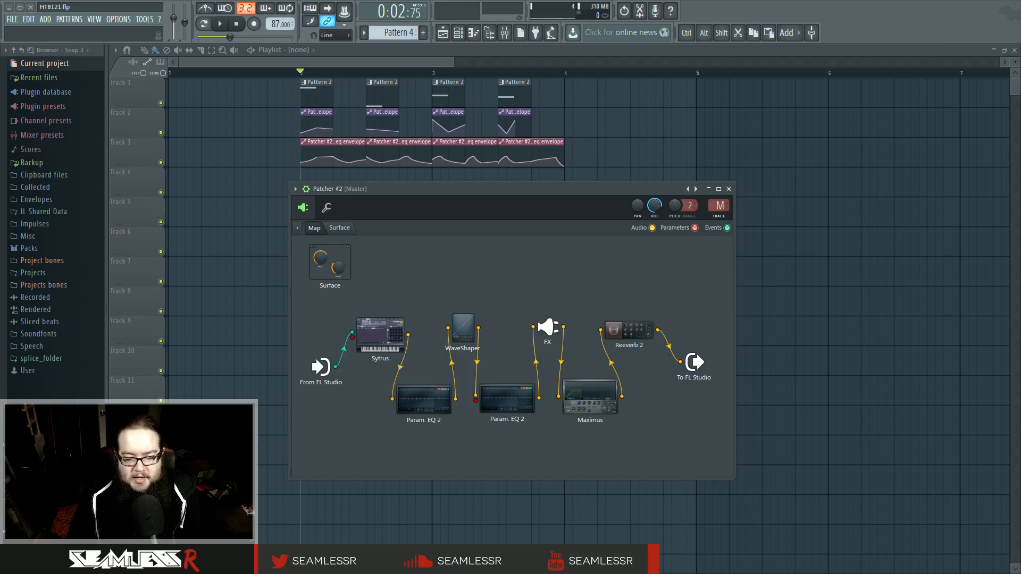
# Step: Open Maximus and compare the compression curves of its low, mid and high bands
pyautogui.click(589, 396)
pyautogui.moveTo(576, 249); pyautogui.dragTo(589, 178)
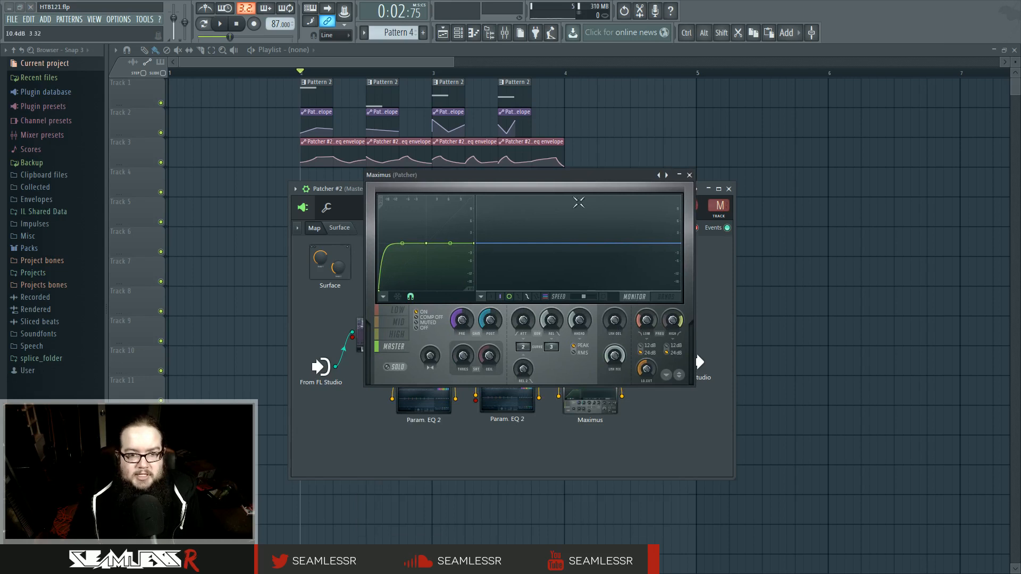
pyautogui.click(398, 311)
pyautogui.click(396, 335)
pyautogui.click(398, 311)
pyautogui.click(398, 322)
pyautogui.click(398, 311)
pyautogui.click(399, 322)
pyautogui.click(400, 312)
pyautogui.click(400, 323)
pyautogui.click(401, 312)
# Step: Check the band split display in Maximus, return to the monitor view, and review each band's curve through high
pyautogui.click(668, 297)
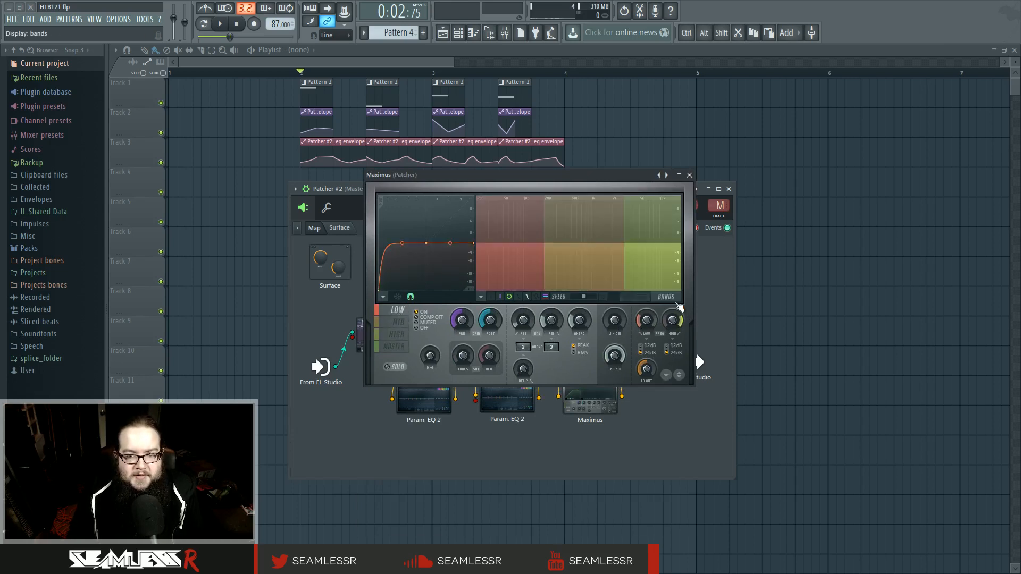
pyautogui.click(634, 298)
pyautogui.click(400, 323)
pyautogui.click(399, 313)
pyautogui.click(399, 335)
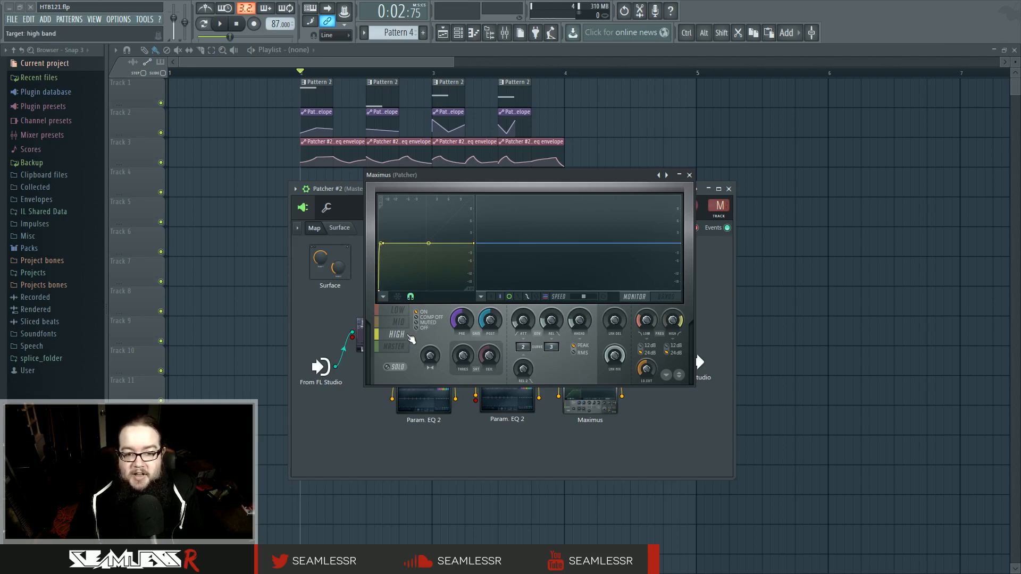
# Step: Show the master band in Maximus and audition the loop while viewing its level display
pyautogui.click(395, 347)
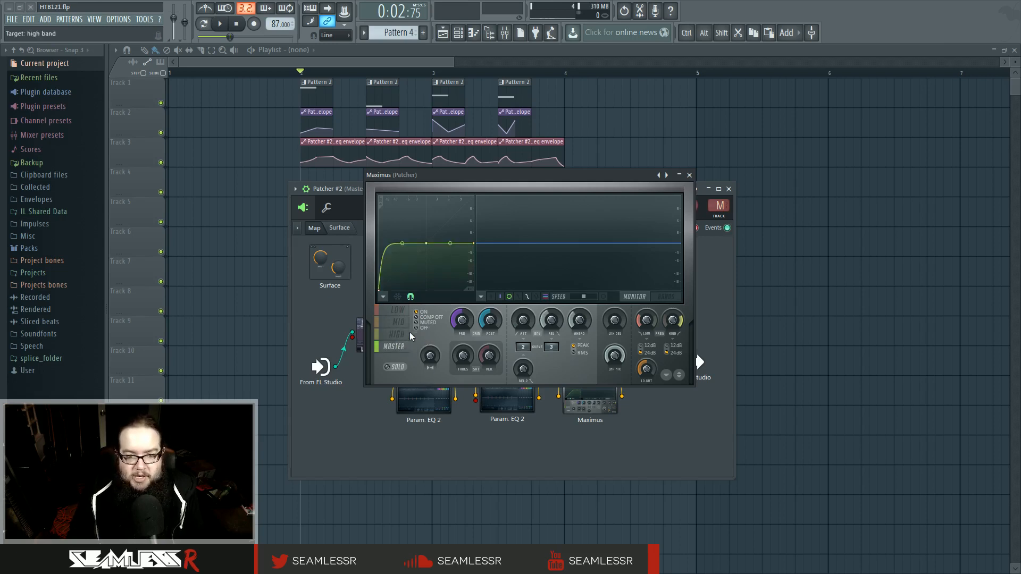
pyautogui.press('space')
pyautogui.press('space')
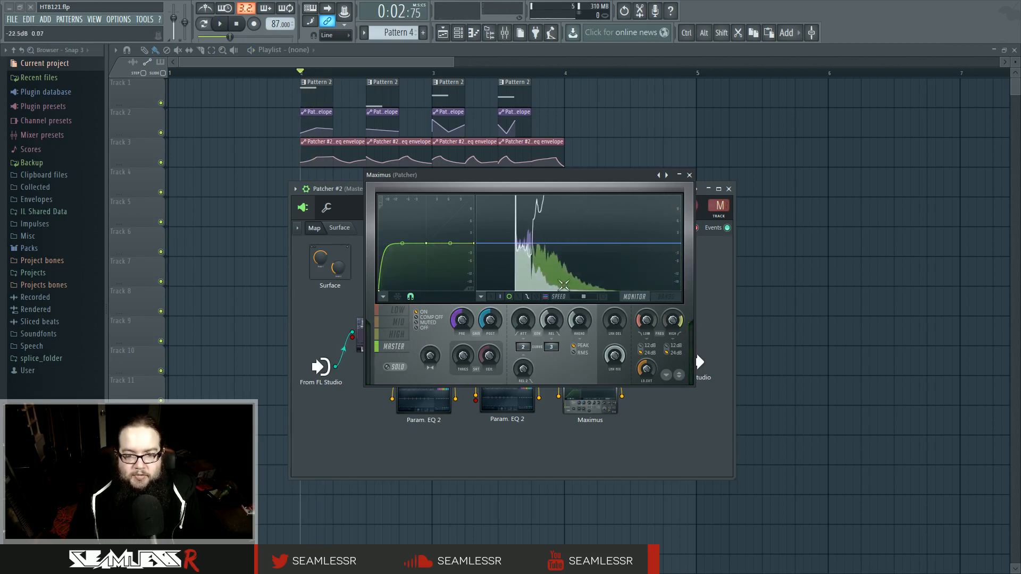
pyautogui.press('space')
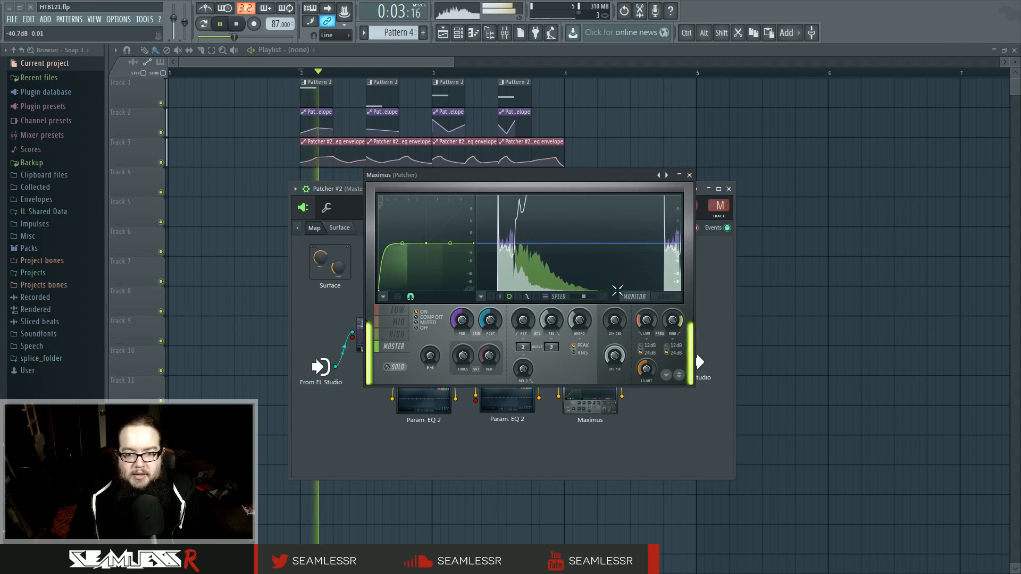
pyautogui.press('space')
# Step: Audition the loop while viewing the mid, high and low bands in Maximus, return to the master band, and close Maximus
pyautogui.click(391, 323)
pyautogui.press('space')
pyautogui.click(394, 335)
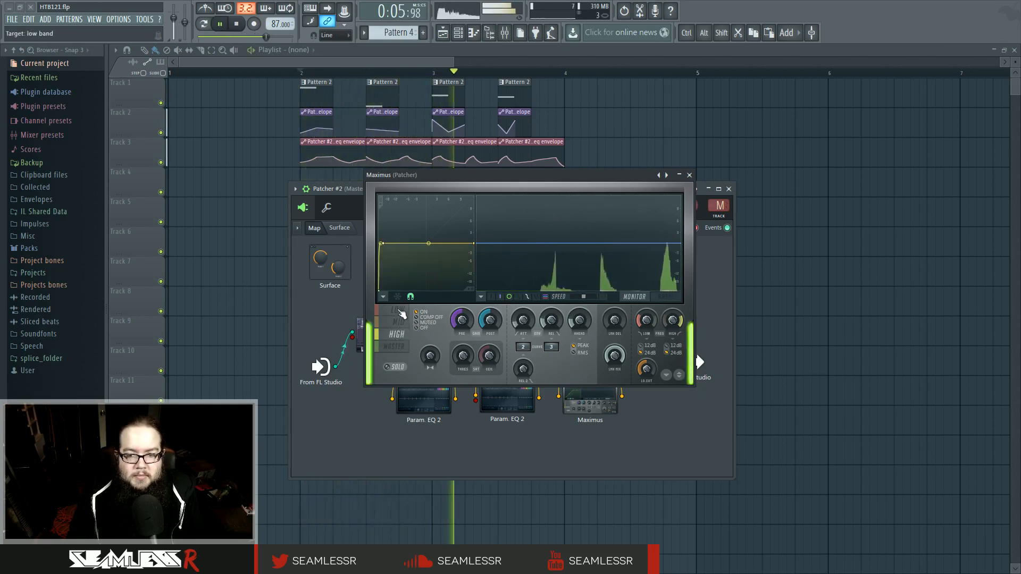
pyautogui.click(400, 311)
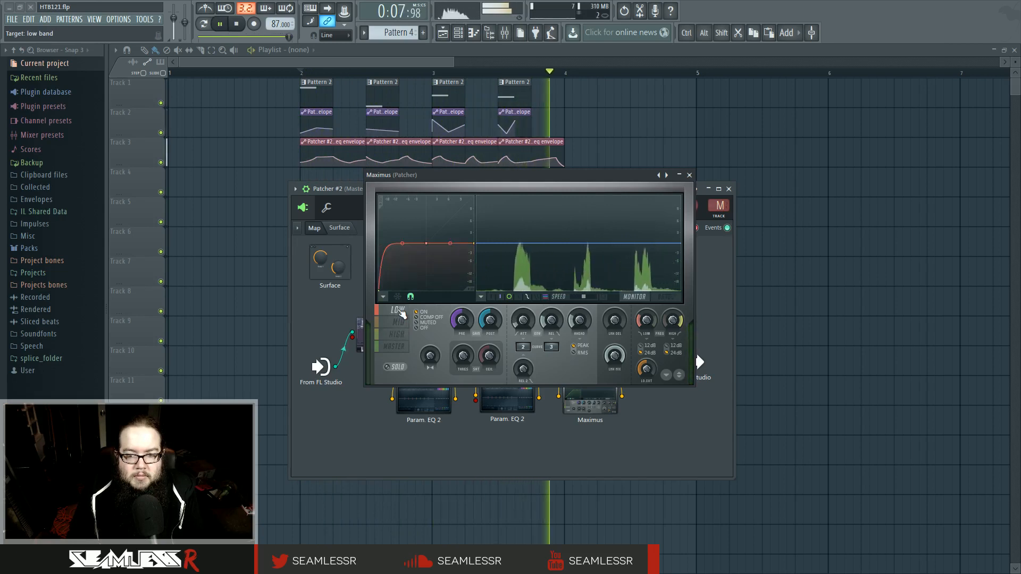
pyautogui.press('space')
pyautogui.click(405, 348)
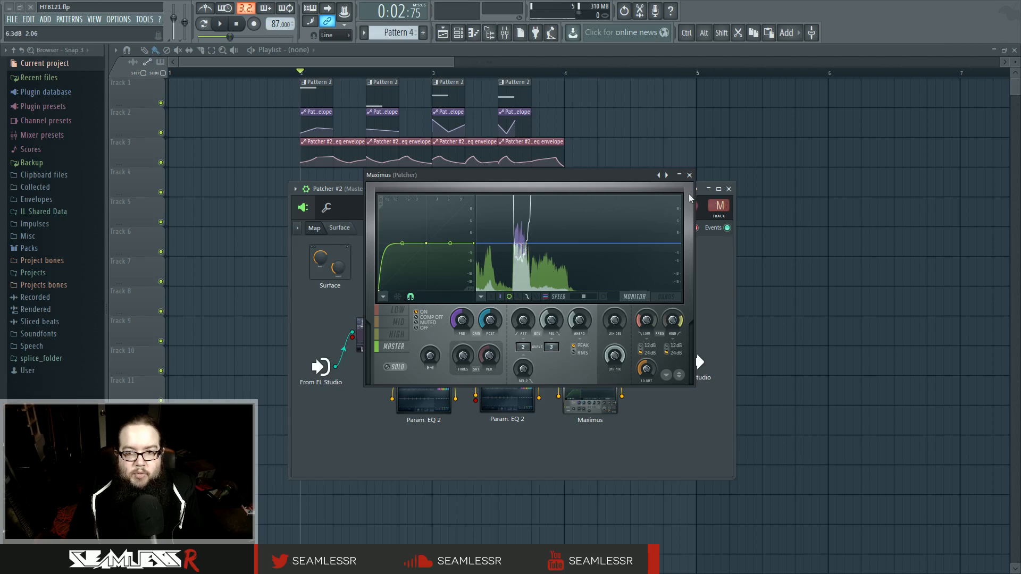
pyautogui.click(689, 175)
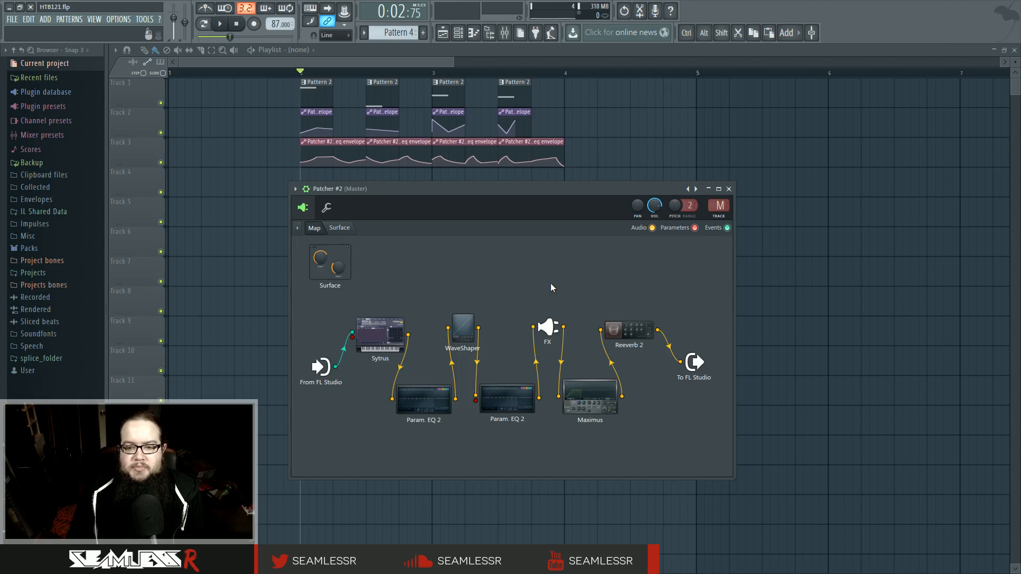
# Step: Open Reeverb 2, move its module higher above Maximus in the map, and audition the loop
pyautogui.click(634, 330)
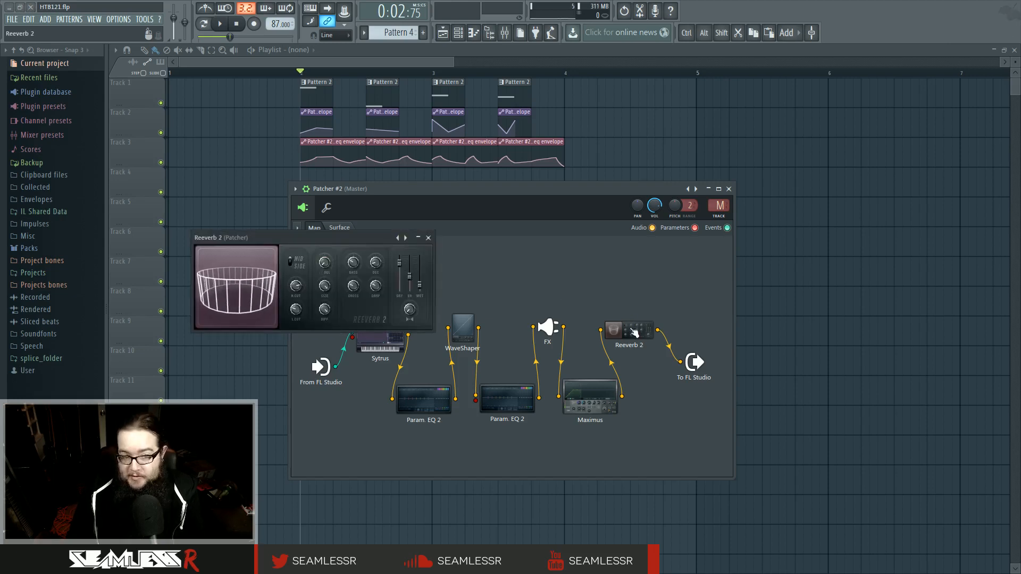
pyautogui.moveTo(634, 331); pyautogui.dragTo(631, 310)
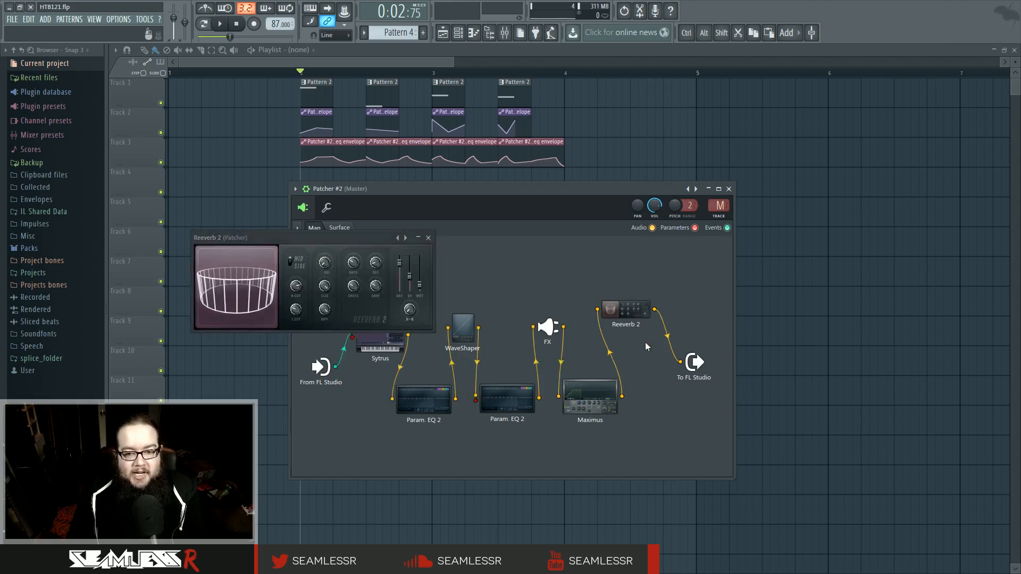
pyautogui.press('space')
pyautogui.press('space')
# Step: Wire Maximus directly to To FL Studio to compare the loop with and without reverb, remove that link, and close Reeverb 2
pyautogui.moveTo(622, 396); pyautogui.dragTo(681, 362)
pyautogui.press('space')
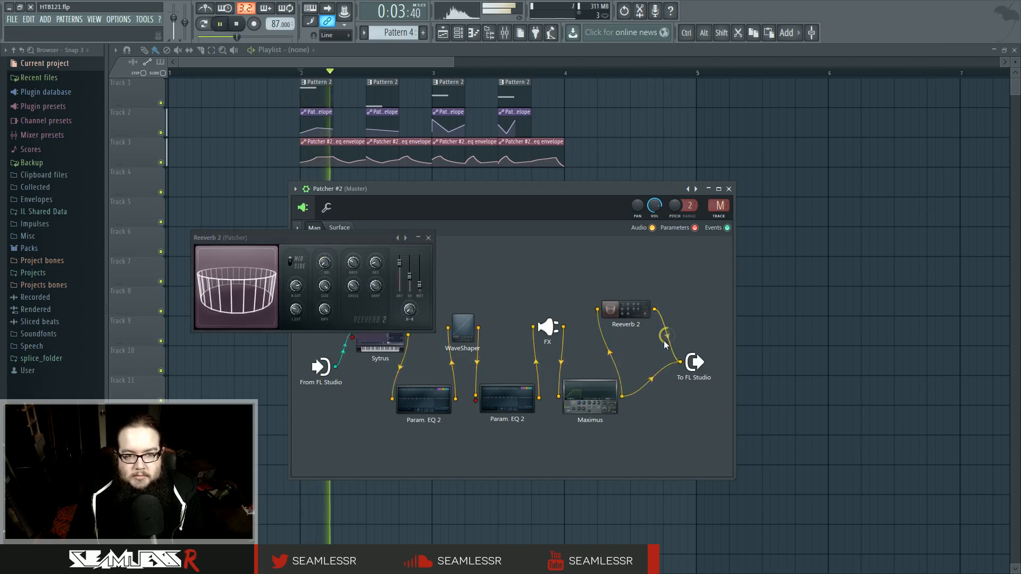
pyautogui.press('space')
pyautogui.press('space')
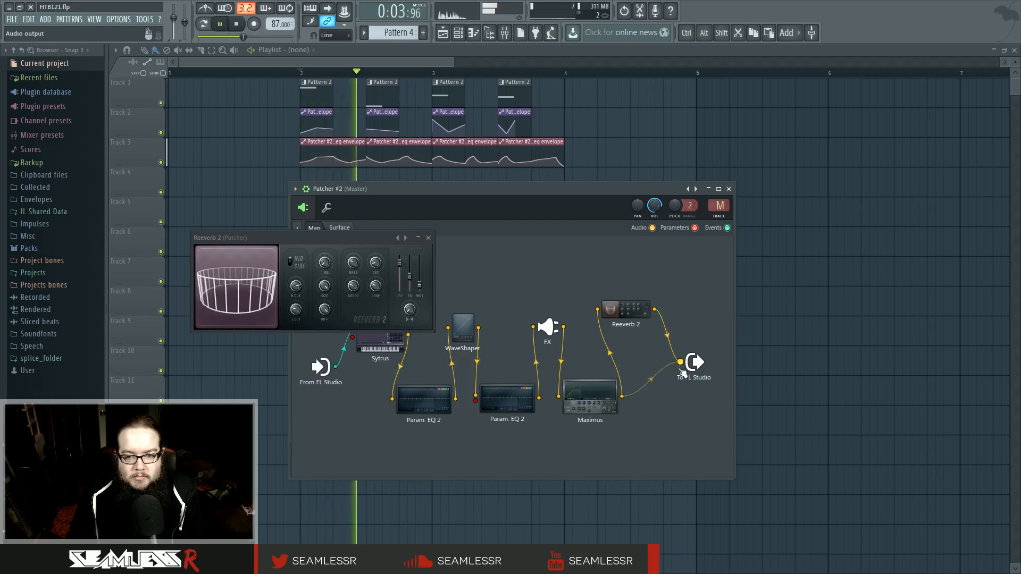
pyautogui.press('space')
pyautogui.moveTo(681, 363)
pyautogui.mouseDown()
pyautogui.moveTo(668, 330)
pyautogui.moveTo(681, 362)
pyautogui.mouseUp()
pyautogui.click(429, 238)
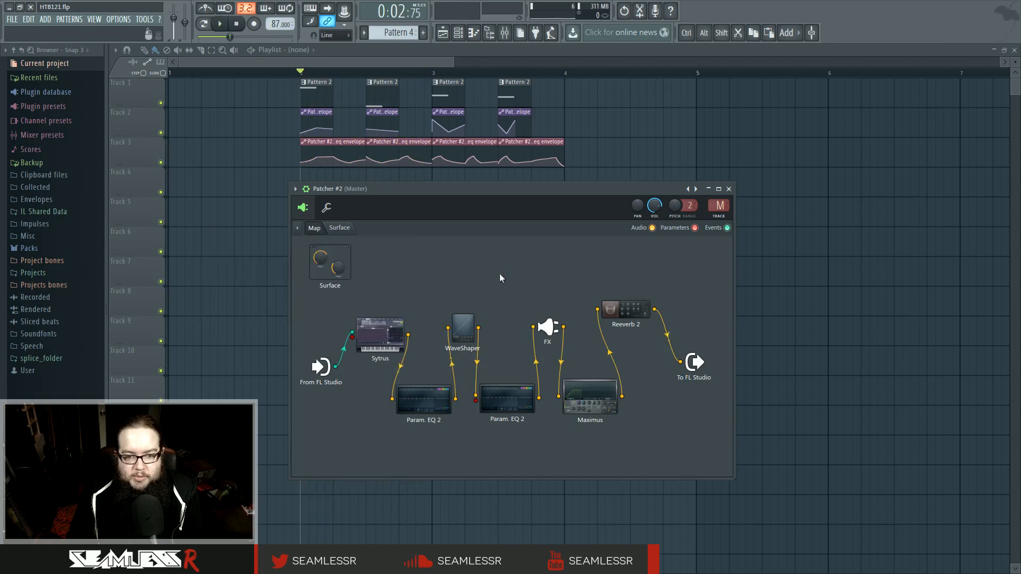
# Step: Rearrange the map by moving Sytrus up beside Surface and Reeverb 2 down onto Maximus, and detach Reeverb 2 from To FL Studio
pyautogui.moveTo(385, 340); pyautogui.dragTo(385, 292)
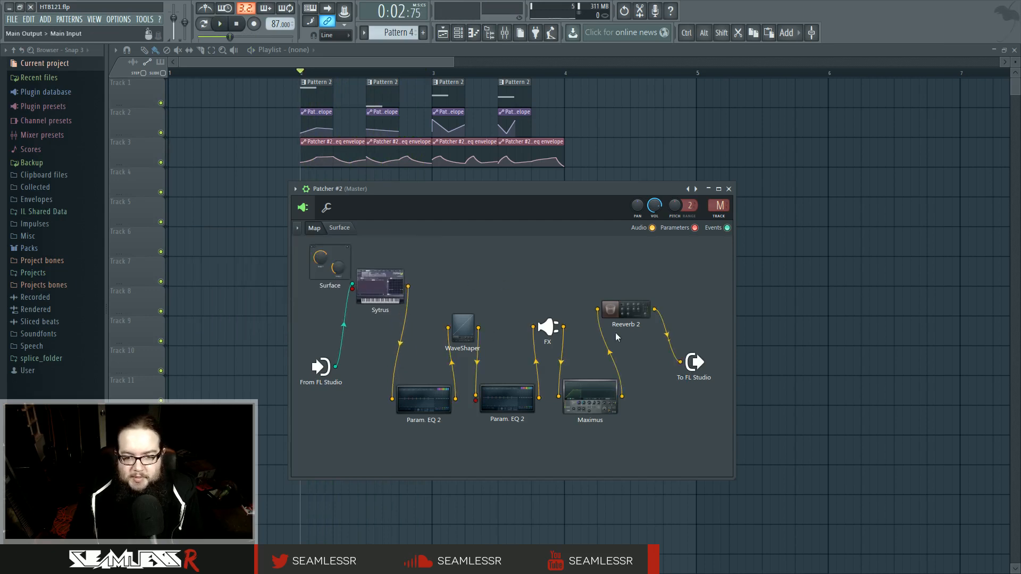
pyautogui.moveTo(621, 317); pyautogui.dragTo(628, 366)
pyautogui.moveTo(384, 290); pyautogui.dragTo(385, 266)
pyautogui.moveTo(681, 363)
pyautogui.mouseDown()
pyautogui.moveTo(446, 265)
pyautogui.moveTo(418, 266)
pyautogui.moveTo(681, 363)
pyautogui.mouseUp()
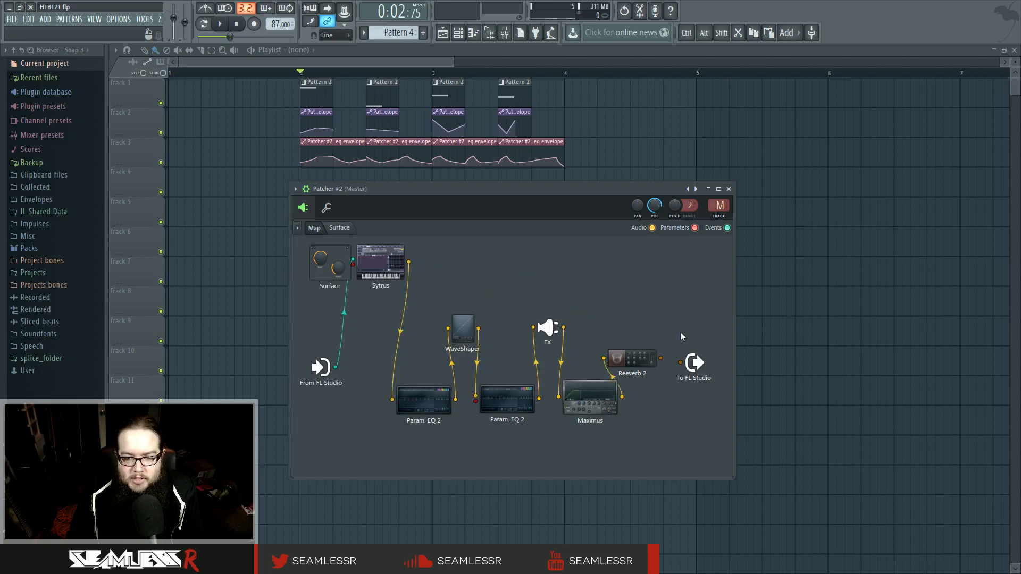
pyautogui.moveTo(409, 263); pyautogui.dragTo(384, 262)
pyautogui.moveTo(639, 359); pyautogui.dragTo(608, 389)
# Step: Audition the loop with the Sytrus editor open
pyautogui.press('space')
pyautogui.doubleClick(386, 275)
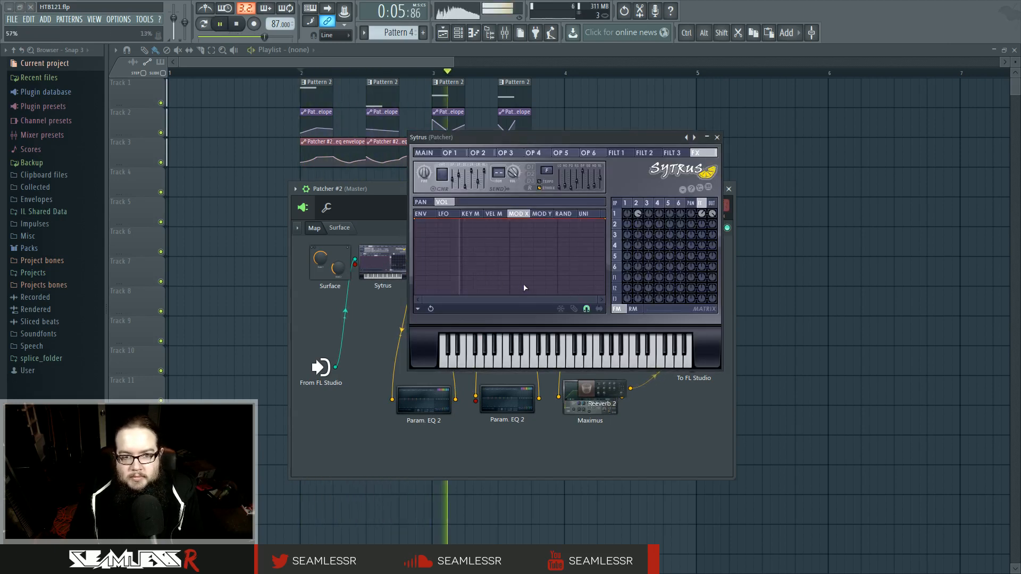
pyautogui.press('space')
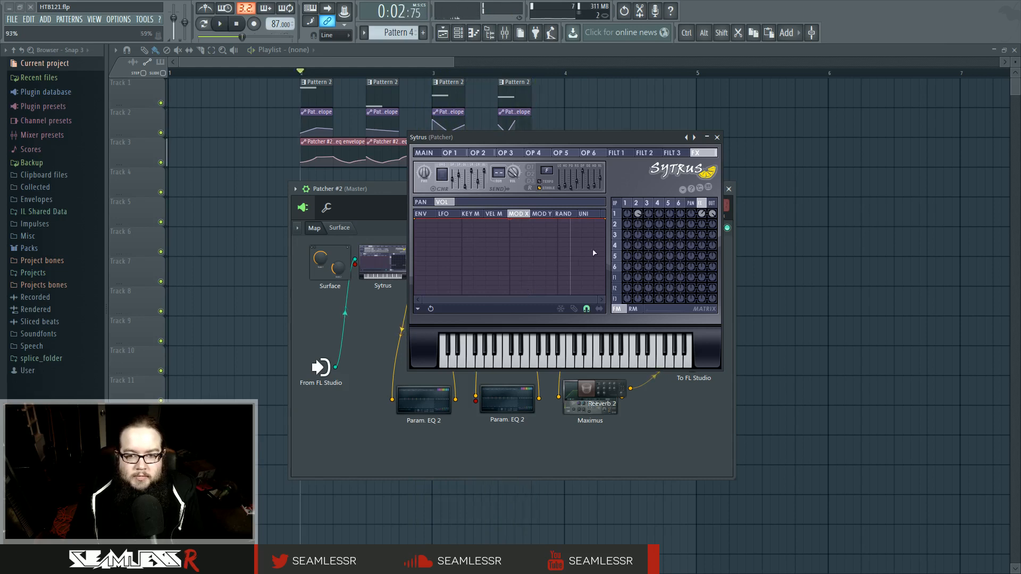
# Step: Compare the waveforms and frequency ratios of operators 1 and 2 in Sytrus
pyautogui.click(625, 204)
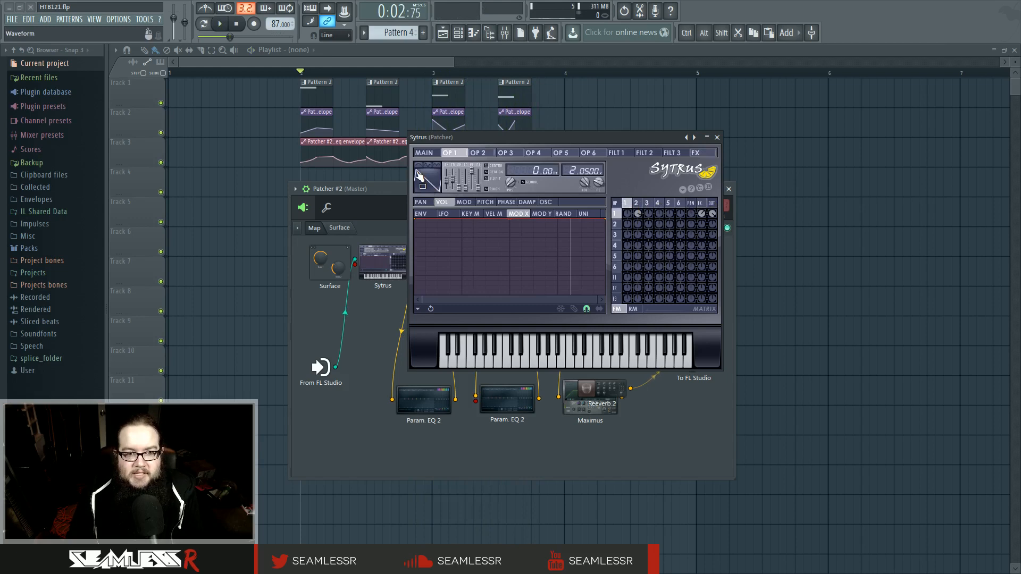
pyautogui.click(638, 204)
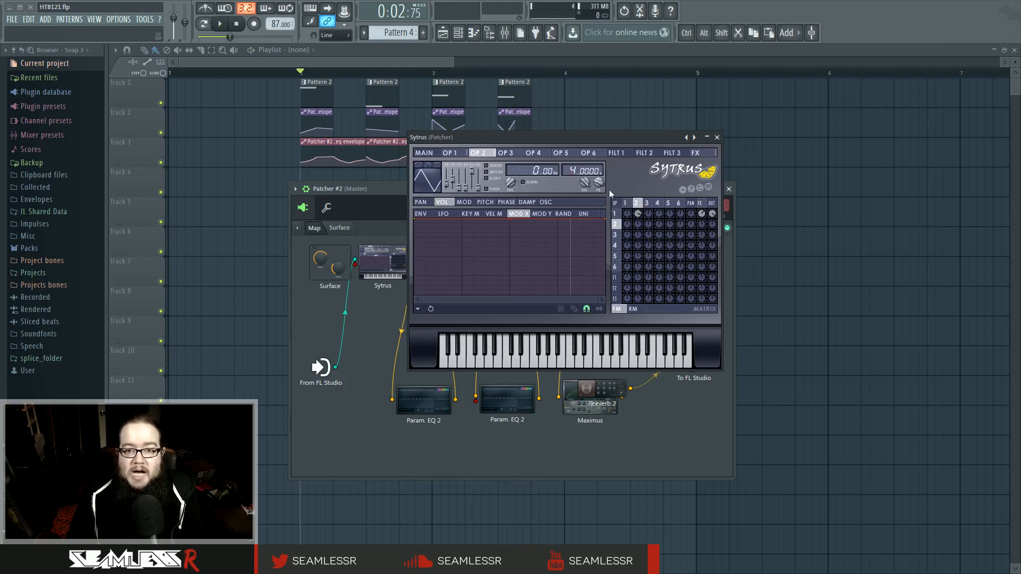
pyautogui.click(628, 204)
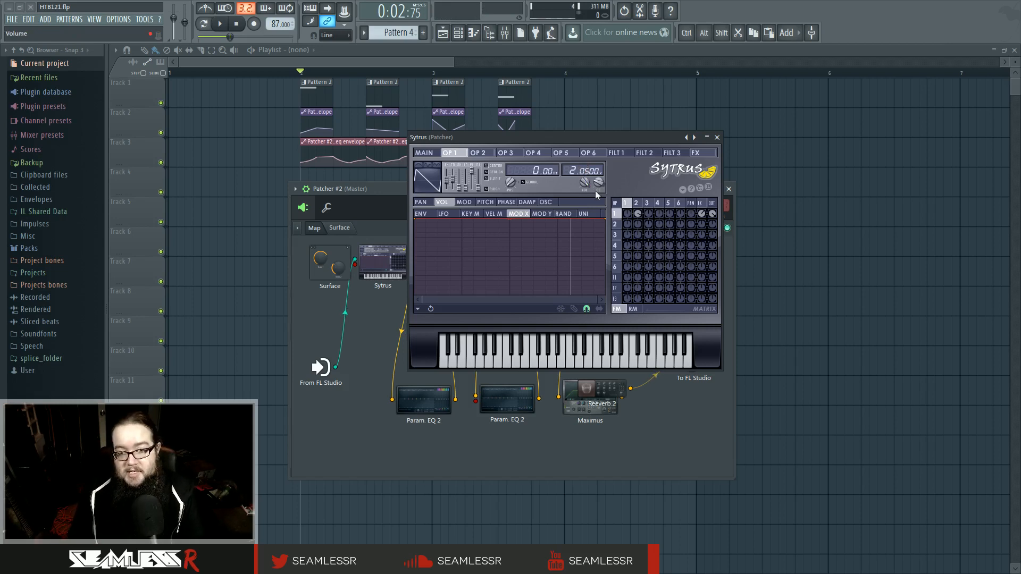
pyautogui.click(637, 204)
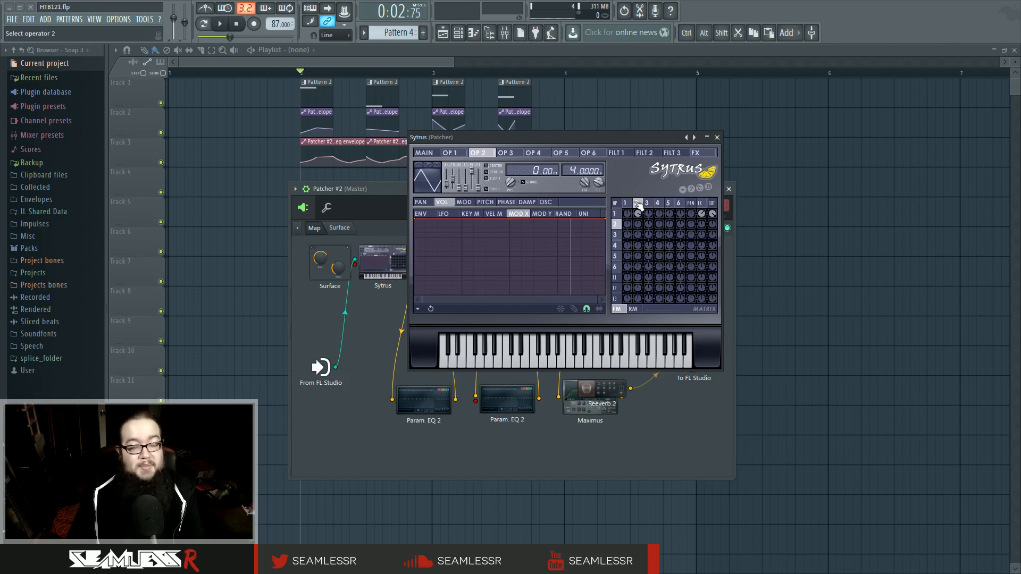
pyautogui.click(625, 203)
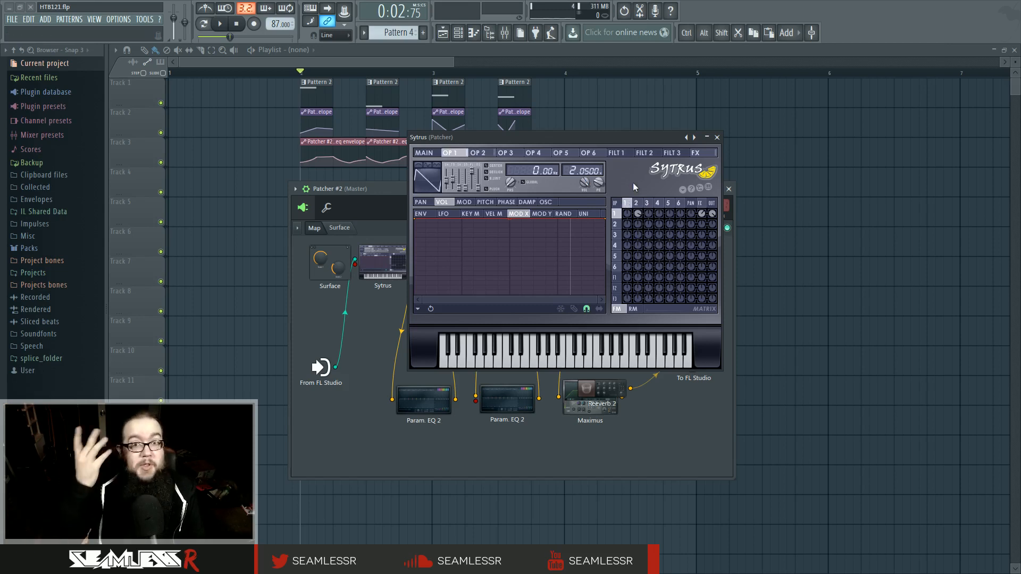
pyautogui.click(640, 204)
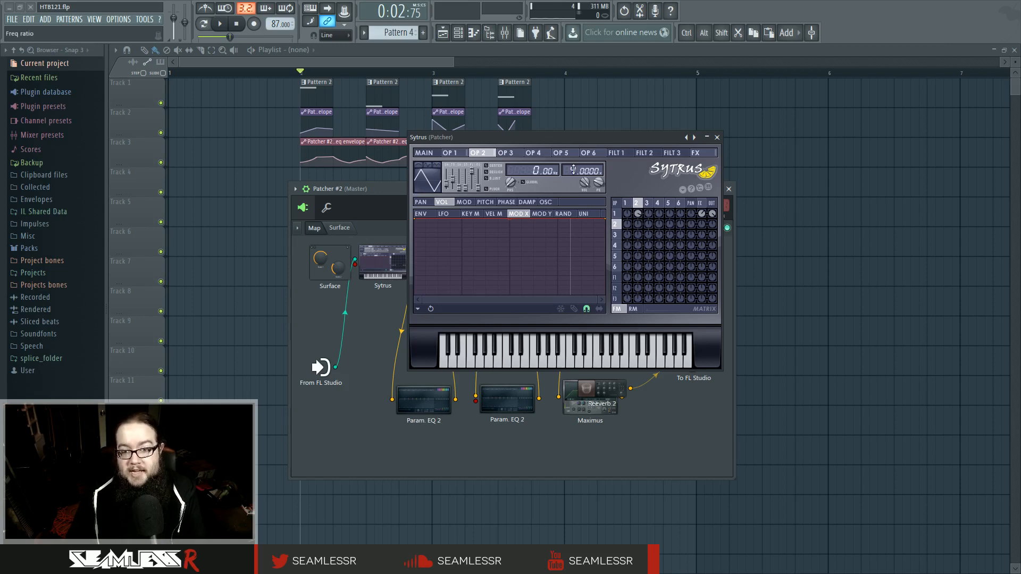
pyautogui.click(627, 204)
pyautogui.click(637, 203)
pyautogui.click(627, 204)
pyautogui.click(638, 204)
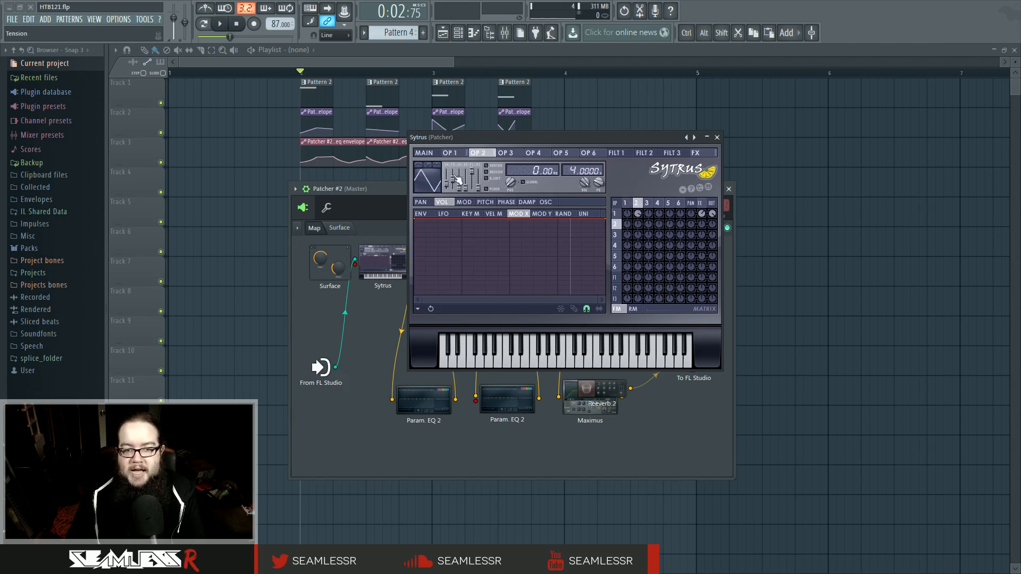
# Step: Audition the loop with operator 2 displayed, and close Sytrus
pyautogui.press('space')
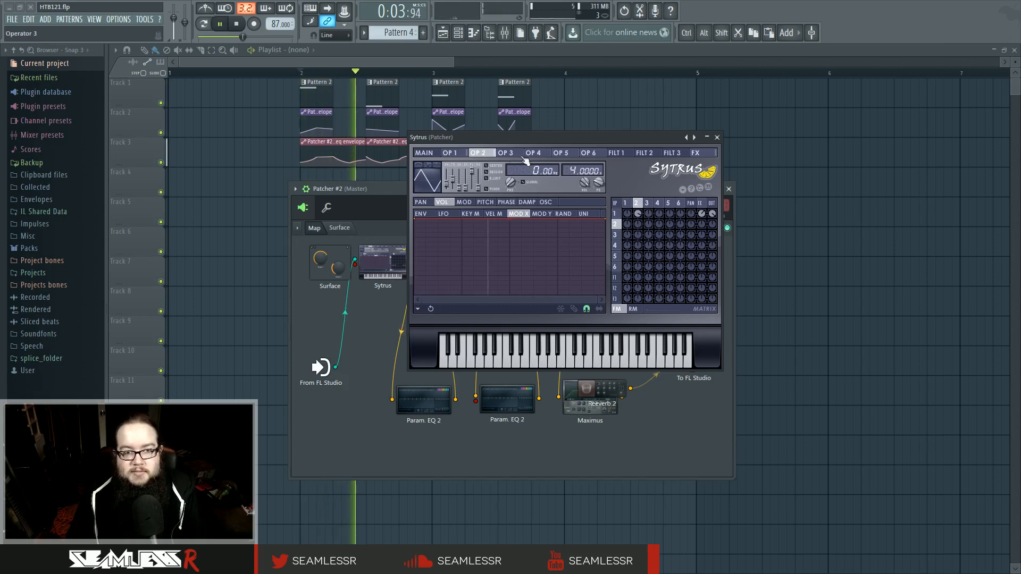
pyautogui.press('space')
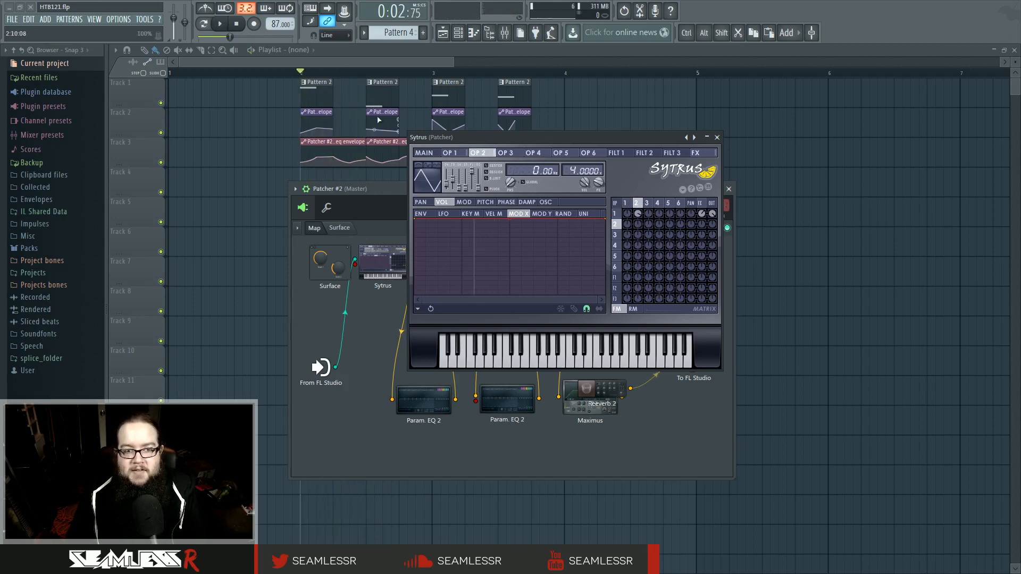
pyautogui.moveTo(518, 139); pyautogui.dragTo(557, 141)
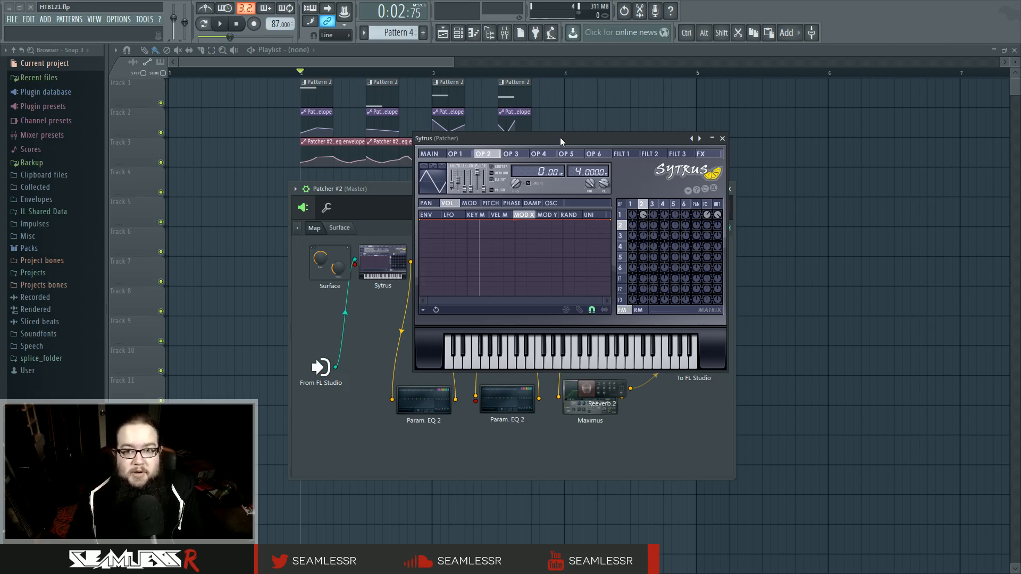
pyautogui.click(723, 138)
# Step: Remove the cables feeding To FL Studio, and check the first Param. EQ 2's curve
pyautogui.moveTo(681, 363); pyautogui.dragTo(671, 352)
pyautogui.moveTo(681, 363); pyautogui.dragTo(659, 343)
pyautogui.doubleClick(428, 403)
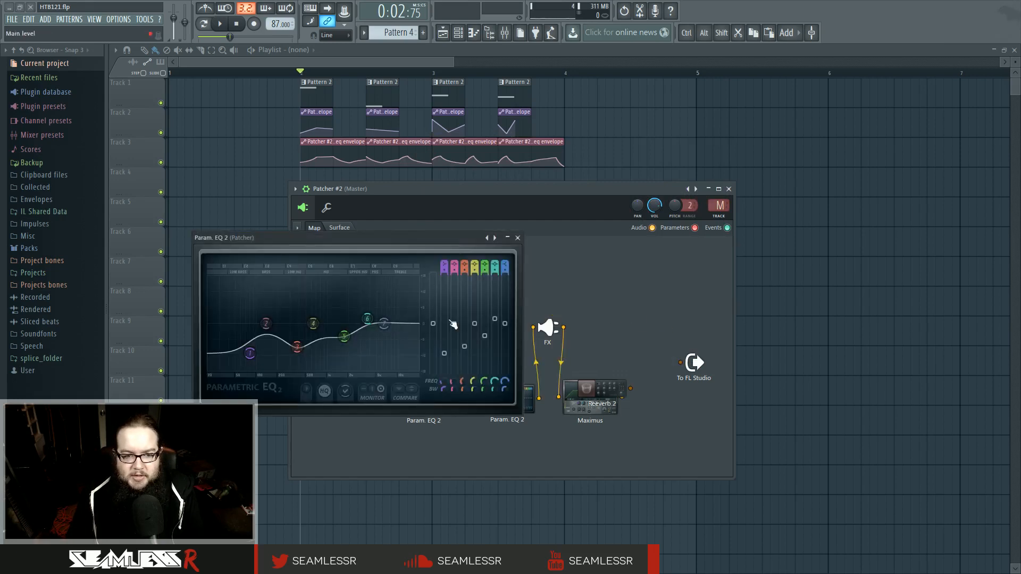
pyautogui.click(518, 237)
# Step: Wire WaveShaper directly to To FL Studio and play the loop with the WaveShaper curve open
pyautogui.moveTo(478, 329); pyautogui.dragTo(681, 362)
pyautogui.doubleClick(467, 330)
pyautogui.press('space')
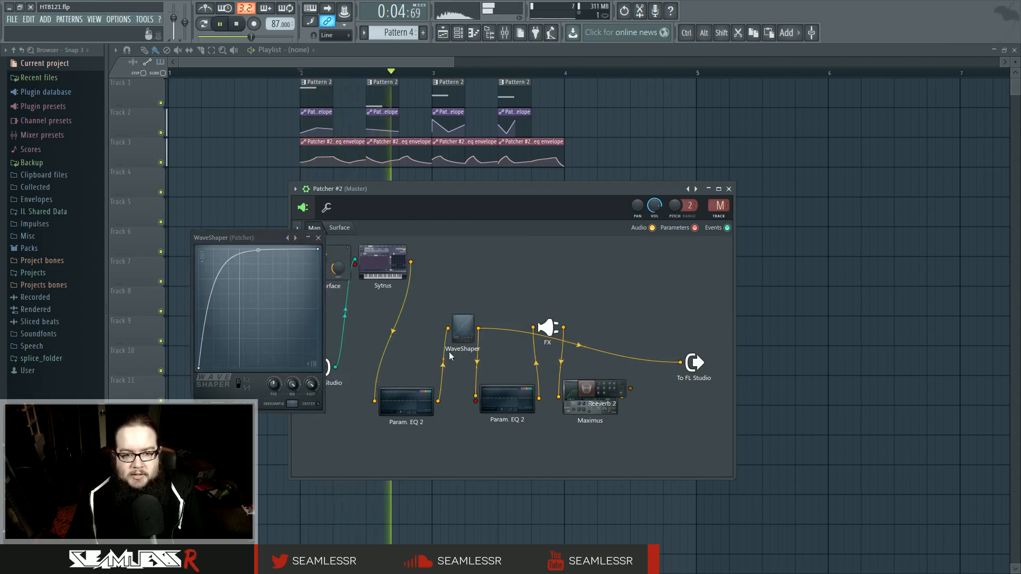
# Step: Examine the first Param. EQ 2's curve during playback, stop the loop, and close the equalizer
pyautogui.doubleClick(411, 399)
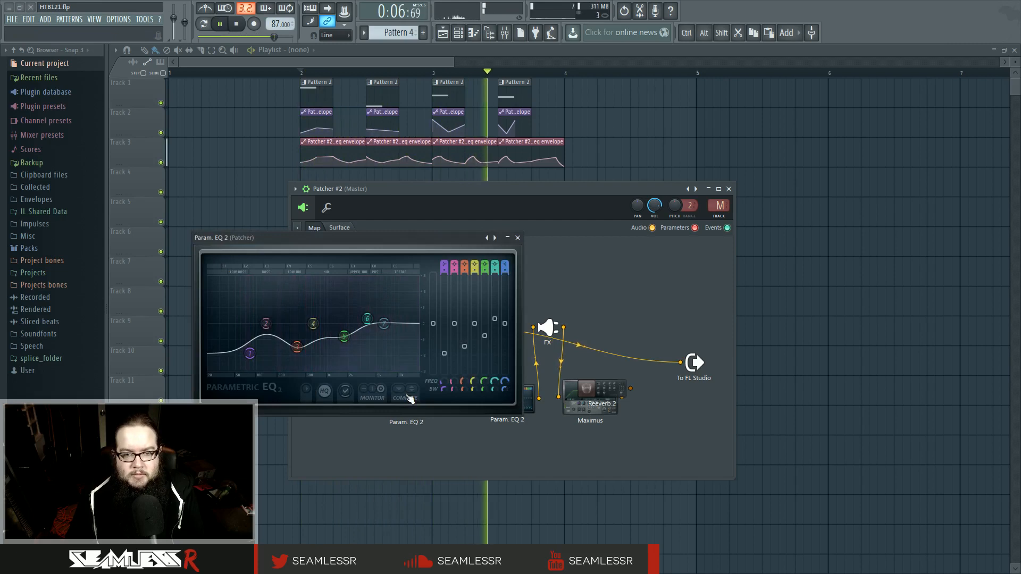
pyautogui.press('space')
pyautogui.moveTo(479, 238); pyautogui.dragTo(484, 317)
pyautogui.click(523, 317)
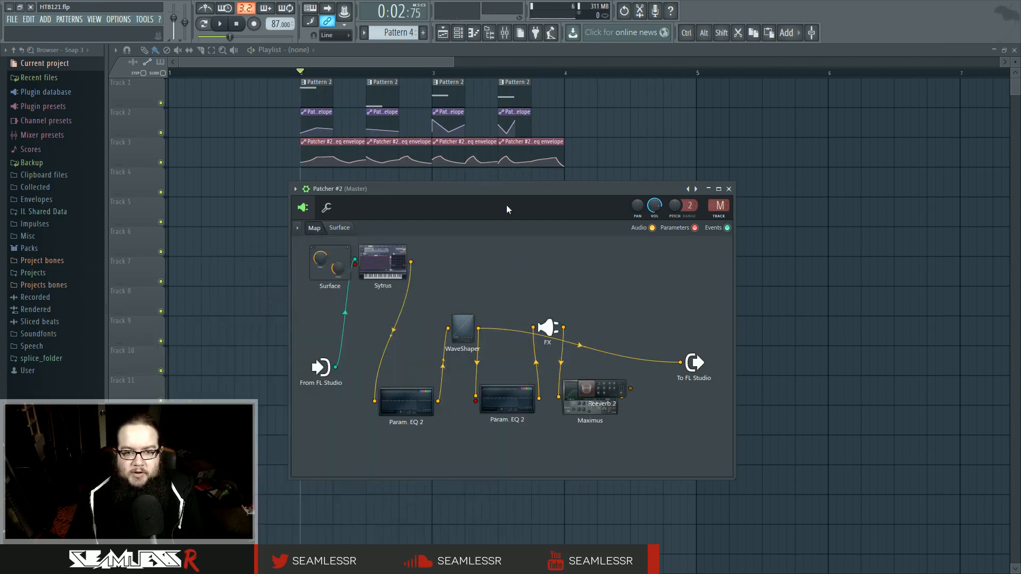
# Step: Reposition the Patcher window and first Param. EQ 2 module, and examine the second Param. EQ 2's curve beside the map
pyautogui.moveTo(506, 190); pyautogui.dragTo(485, 193)
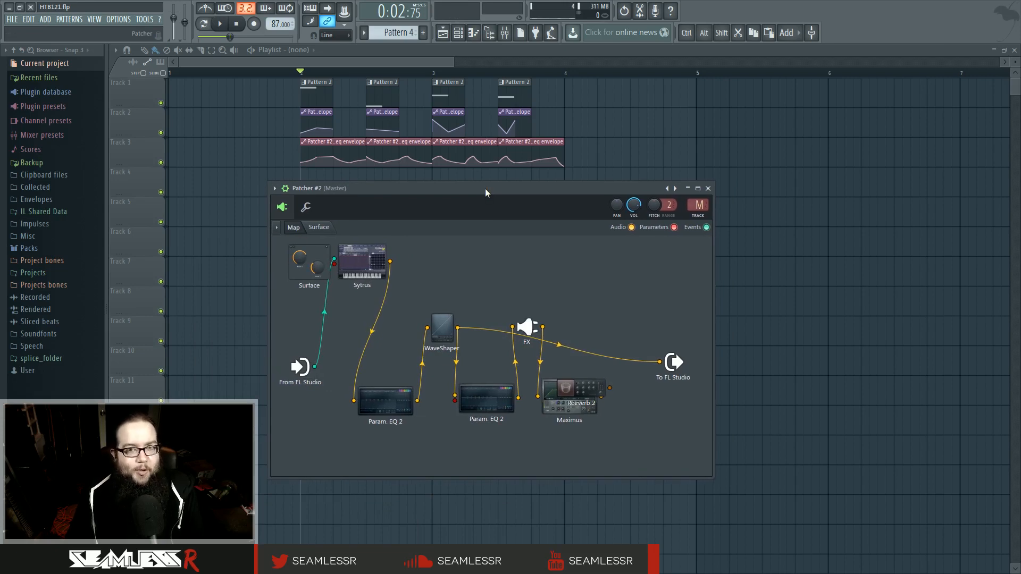
pyautogui.moveTo(386, 398)
pyautogui.mouseDown()
pyautogui.moveTo(373, 328)
pyautogui.moveTo(379, 386)
pyautogui.mouseUp()
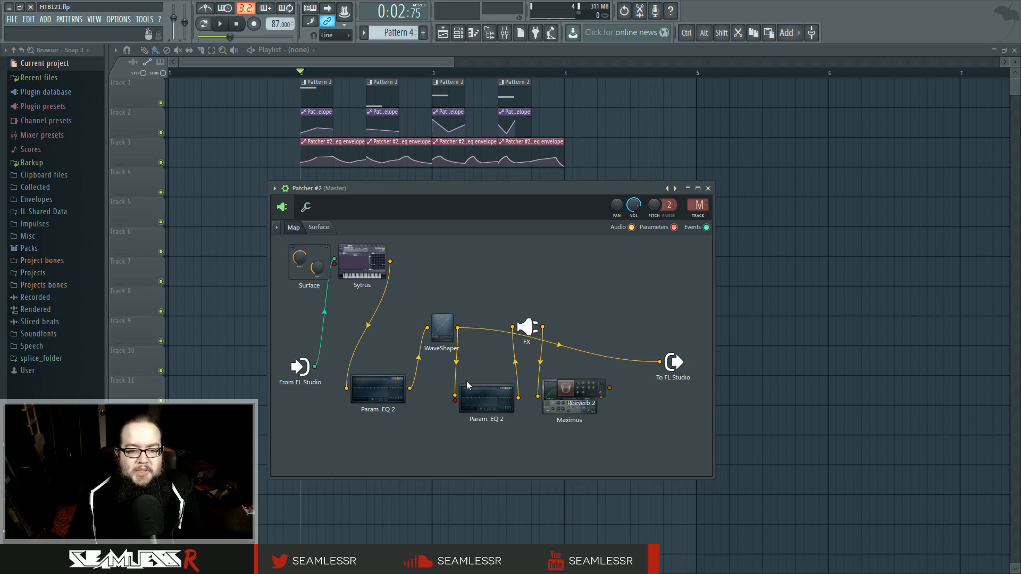
pyautogui.doubleClick(477, 393)
pyautogui.moveTo(617, 222); pyautogui.dragTo(828, 213)
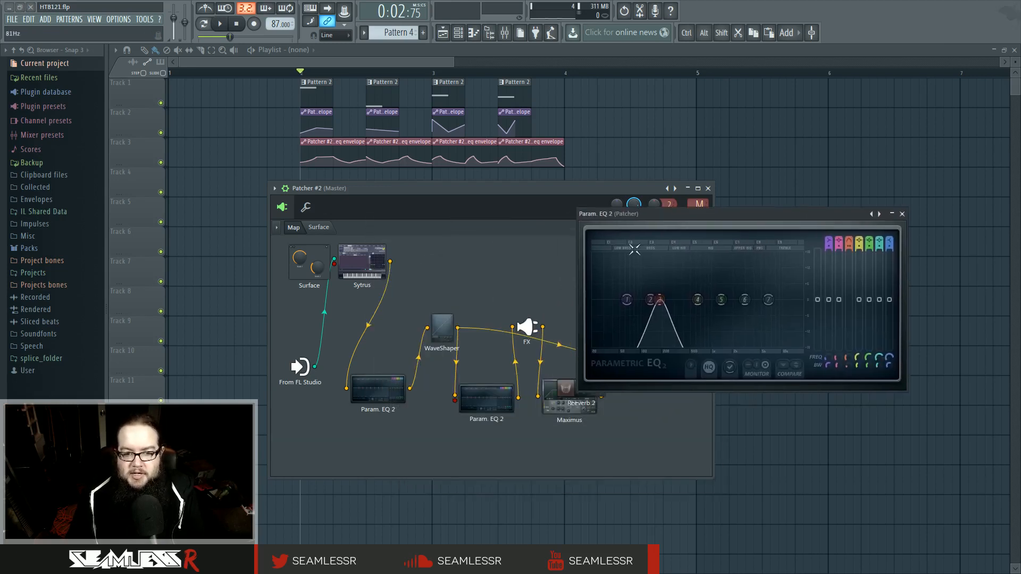
pyautogui.moveTo(379, 391); pyautogui.dragTo(382, 397)
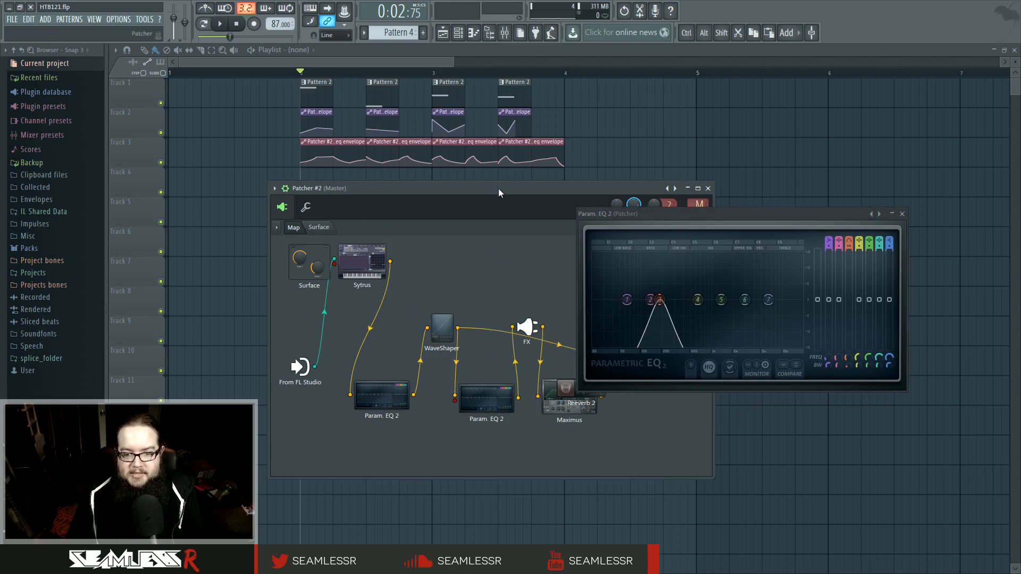
pyautogui.click(902, 214)
# Step: Remove the direct WaveShaper cable from To FL Studio and connect Reeverb 2 to the output
pyautogui.moveTo(659, 362); pyautogui.dragTo(623, 292)
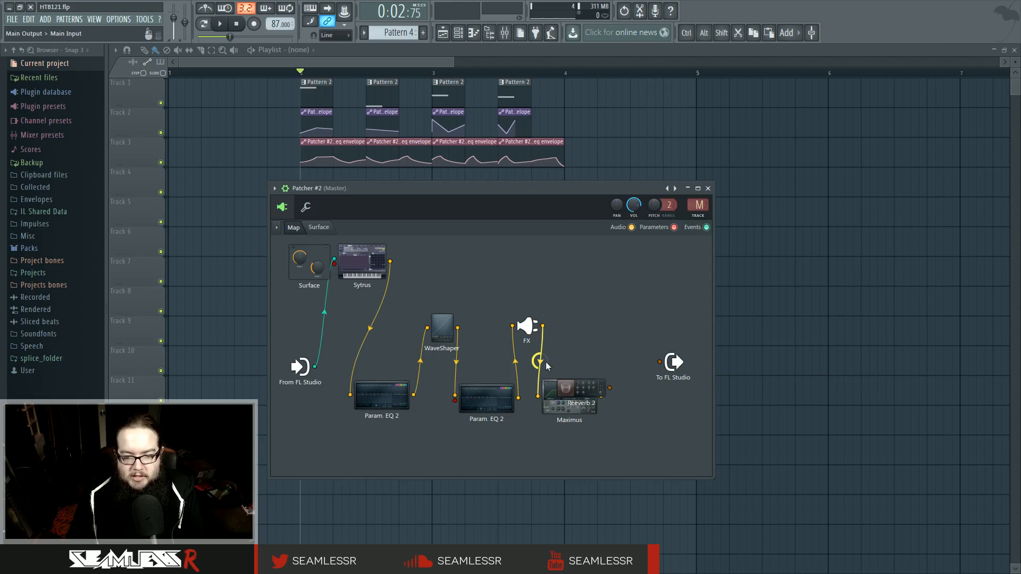
pyautogui.moveTo(527, 326); pyautogui.dragTo(529, 327)
pyautogui.moveTo(582, 400); pyautogui.dragTo(672, 364)
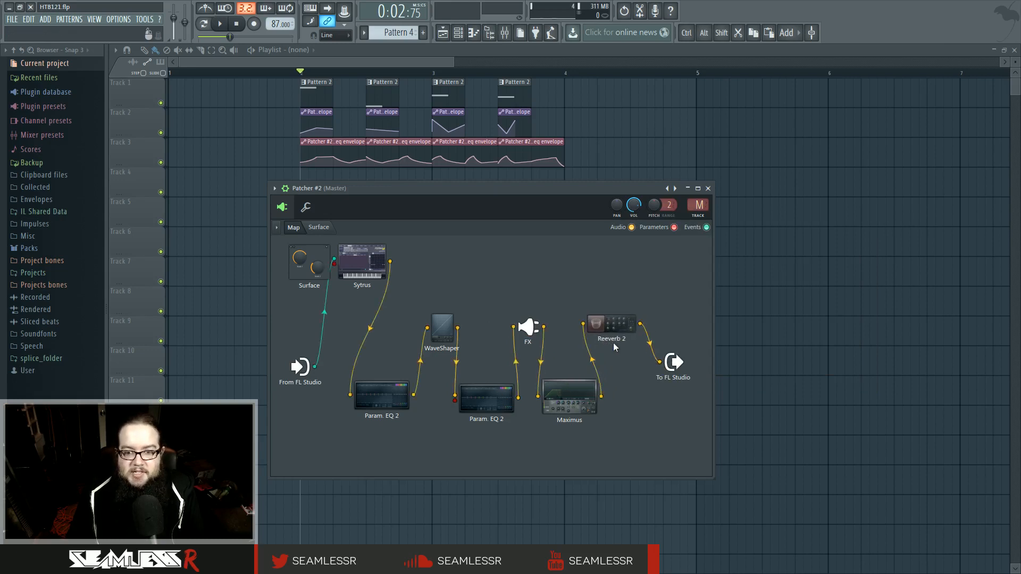
# Step: Reposition Reeverb 2 higher on the map and move Maximus just beneath it, beside FX
pyautogui.moveTo(566, 399); pyautogui.dragTo(568, 403)
pyautogui.moveTo(609, 335); pyautogui.dragTo(612, 288)
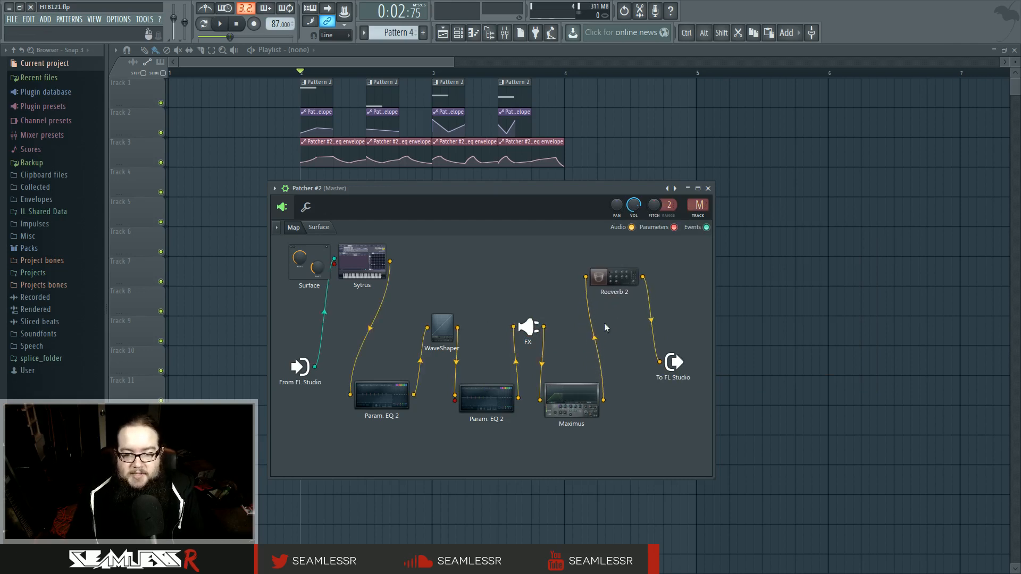
pyautogui.moveTo(583, 401); pyautogui.dragTo(615, 315)
# Step: Wire FX directly to To FL Studio, play the loop to audition that stage, and stop playback
pyautogui.moveTo(546, 327); pyautogui.dragTo(660, 361)
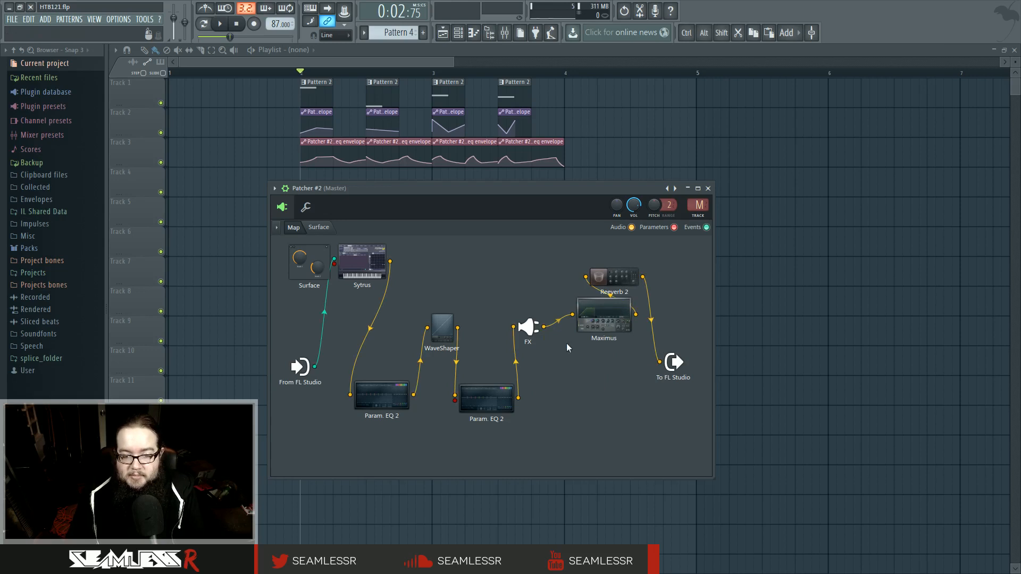
pyautogui.press('space')
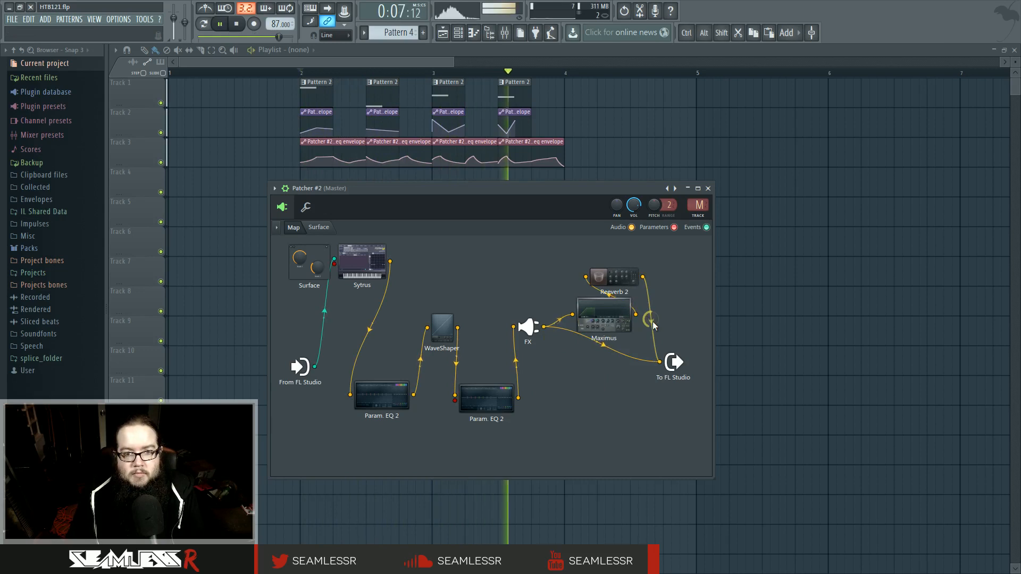
pyautogui.press('space')
# Step: Restore Reeverb 2 as the only module feeding To FL Studio, and audition the full chain while moving Maximus below FX
pyautogui.click(659, 362)
pyautogui.click(659, 362)
pyautogui.moveTo(642, 276); pyautogui.dragTo(660, 361)
pyautogui.press('space')
pyautogui.moveTo(596, 330); pyautogui.dragTo(576, 392)
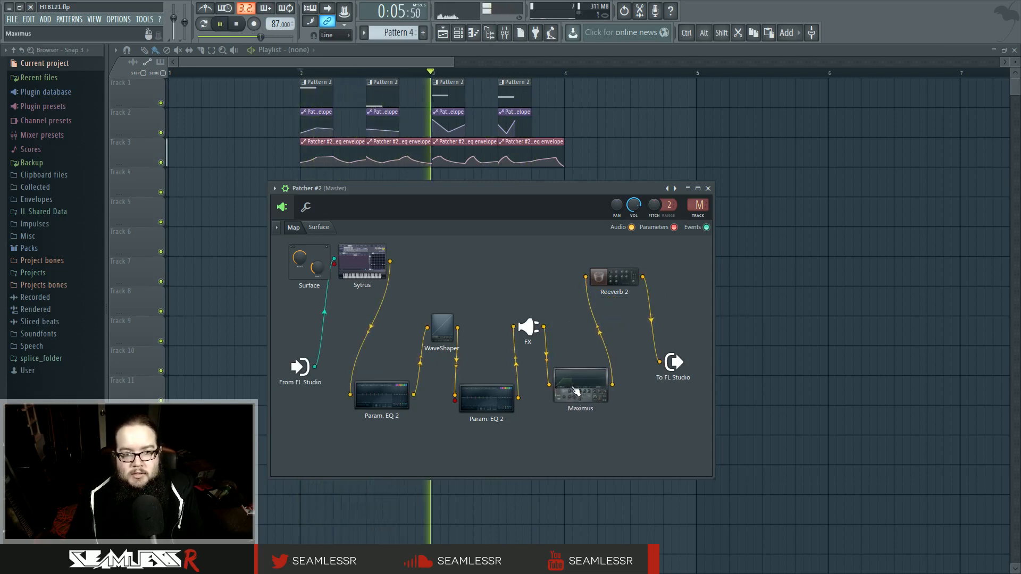
pyautogui.press('space')
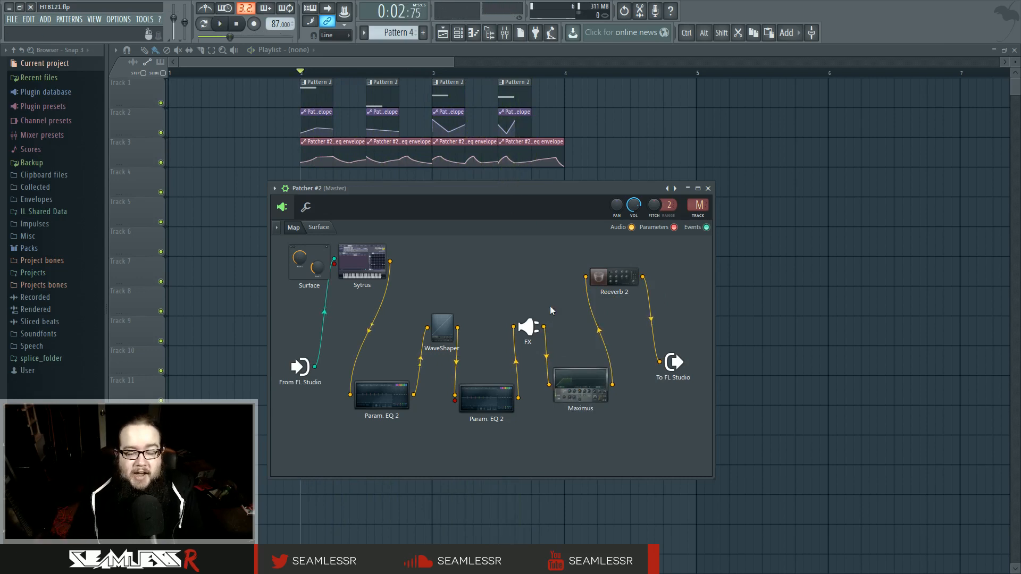
# Step: Check Maximus and the second Param. EQ 2's curve, closing each plugin window
pyautogui.doubleClick(581, 386)
pyautogui.click(689, 175)
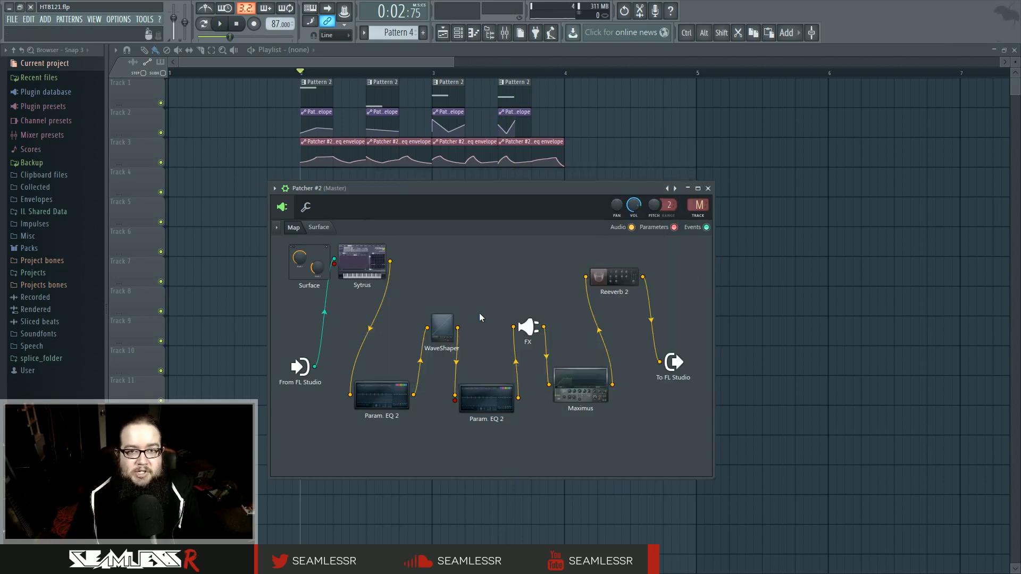
pyautogui.doubleClick(483, 400)
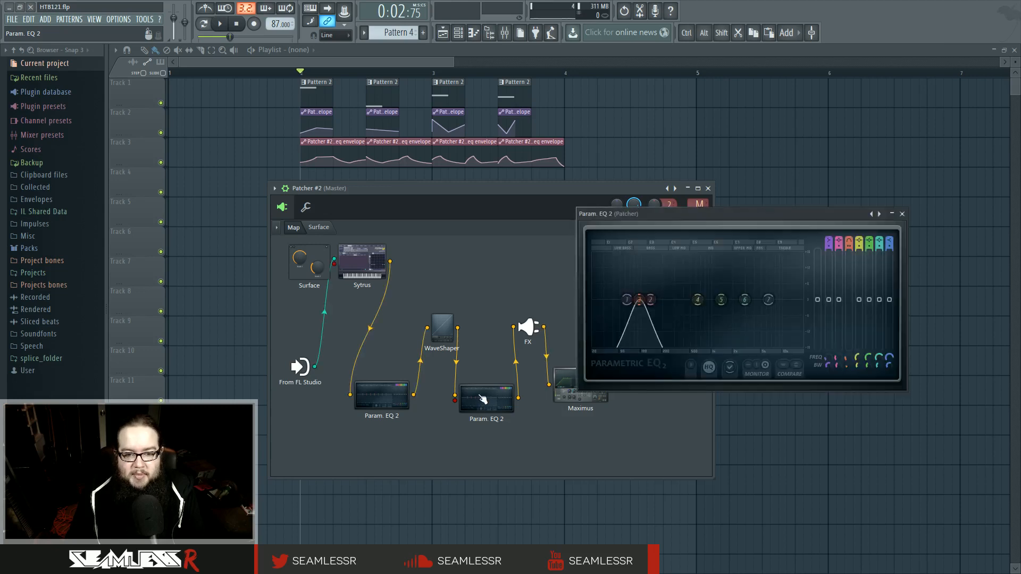
pyautogui.click(903, 211)
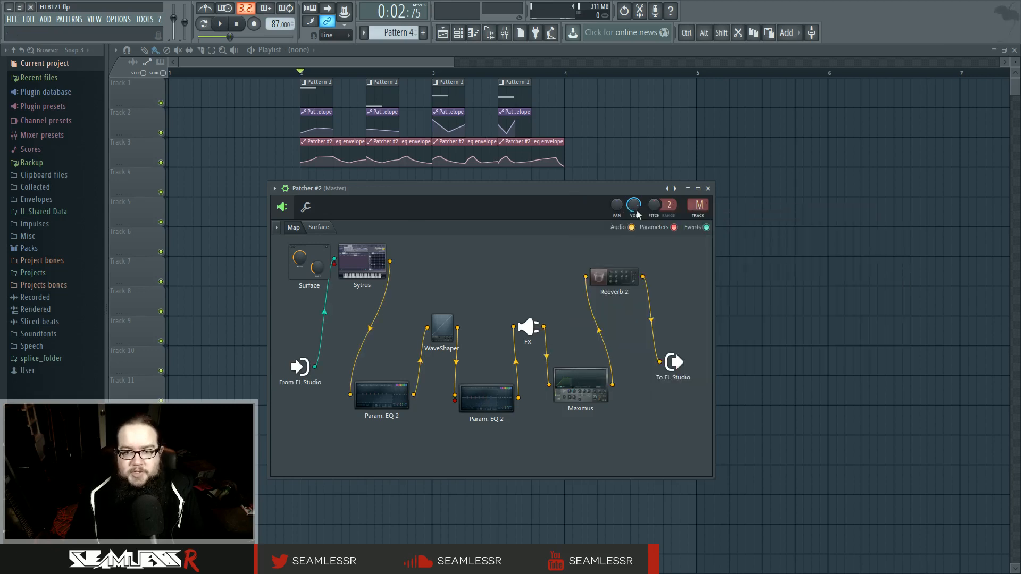
# Step: Close the Patcher window, step back six entries in the project's undo history, and collapse the current project's history list
pyautogui.click(708, 189)
pyautogui.hotkey('ctrl', 'alt', 'z')
pyautogui.hotkey('ctrl', 'alt', 'z')
pyautogui.hotkey('ctrl', 'alt', 'z')
pyautogui.hotkey('ctrl', 'alt', 'z')
pyautogui.hotkey('ctrl', 'alt', 'z')
pyautogui.hotkey('ctrl', 'alt', 'z')
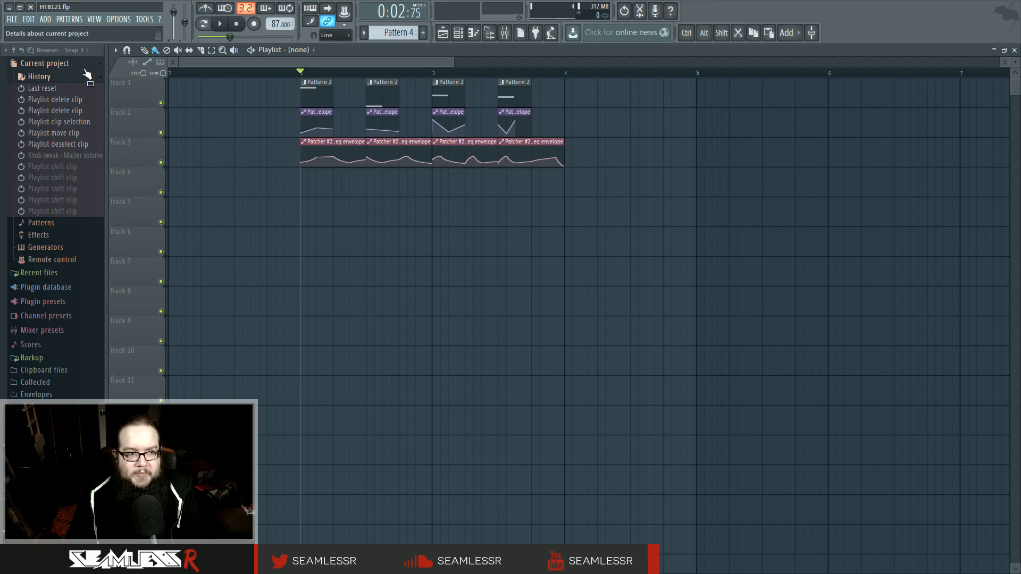
pyautogui.click(44, 63)
# Step: Play the playlist arrangement from the first Pattern 2 clip through the fourth, and stop playback
pyautogui.scroll(3, 342, 308)
pyautogui.scroll(-4, 447, 375)
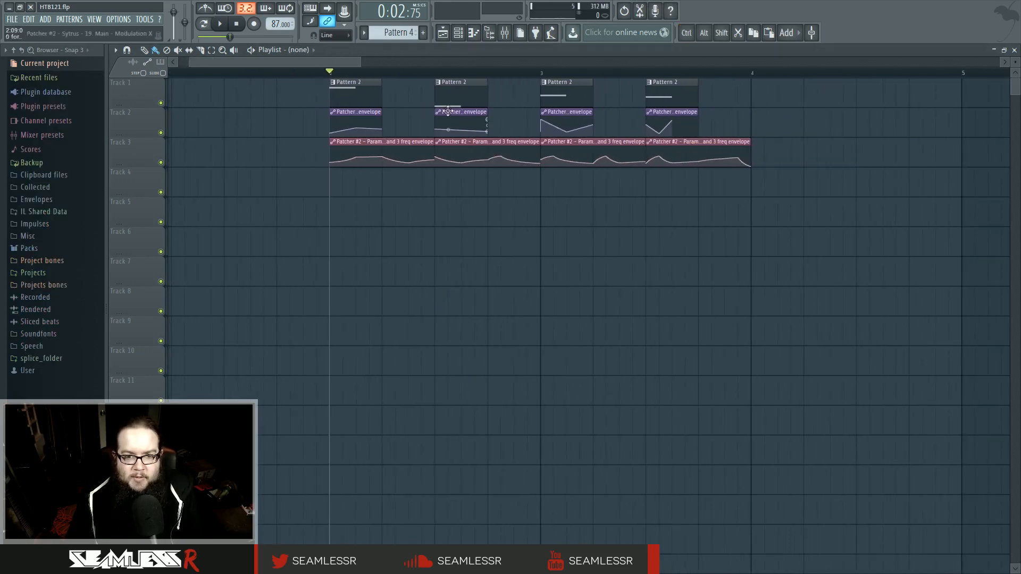
pyautogui.press('space')
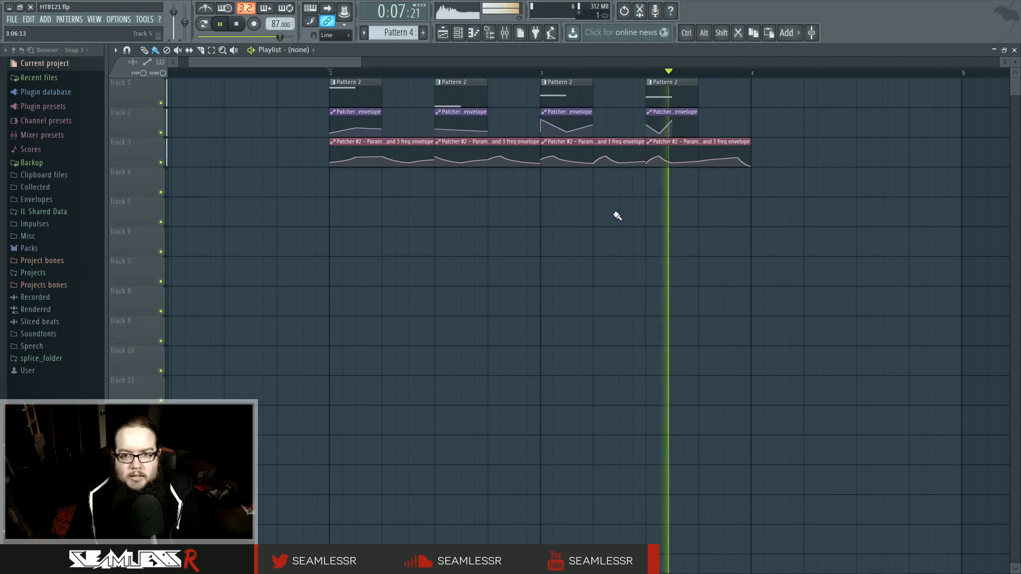
pyautogui.press('space')
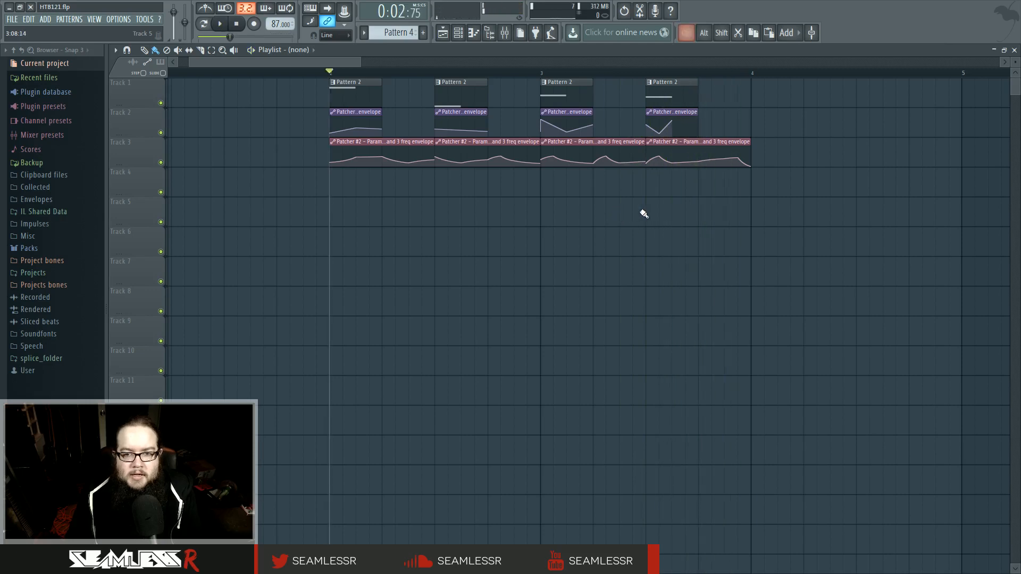
# Step: Audition the arrangement from the fourth, third and second Pattern 2 clips, stop playback, and return the playhead to the first clip
pyautogui.scroll(-3, 640, 215)
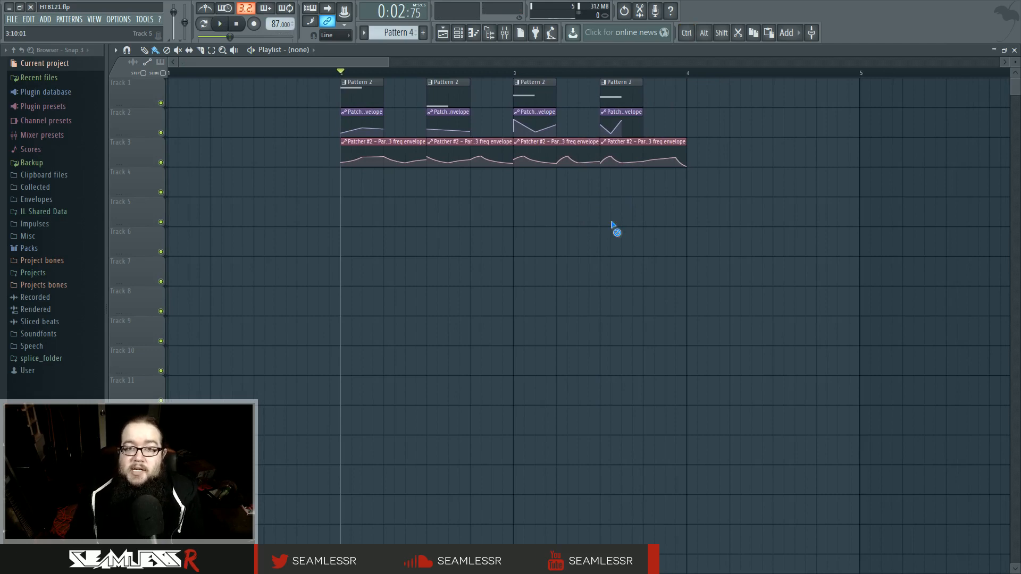
pyautogui.rightClick(604, 82)
pyautogui.click(620, 101)
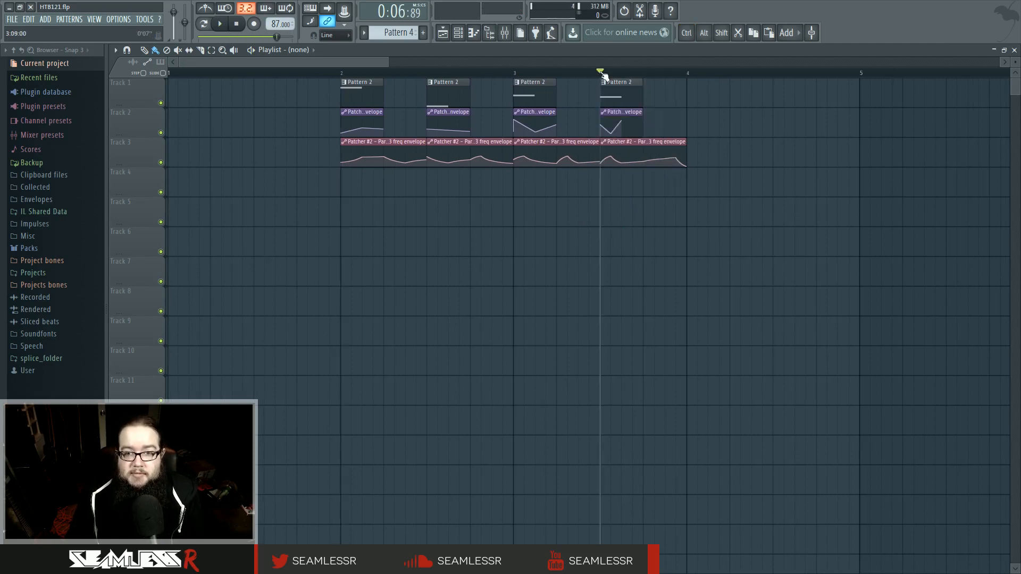
pyautogui.moveTo(514, 82)
pyautogui.mouseDown()
pyautogui.moveTo(579, 75)
pyautogui.moveTo(532, 77)
pyautogui.mouseUp()
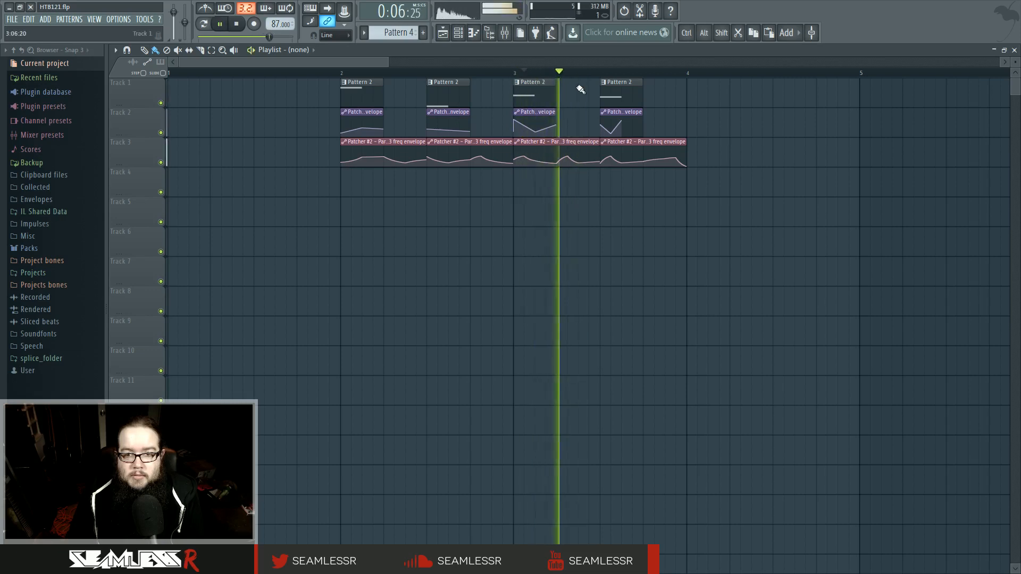
pyautogui.moveTo(447, 75); pyautogui.dragTo(437, 75)
pyautogui.press('space')
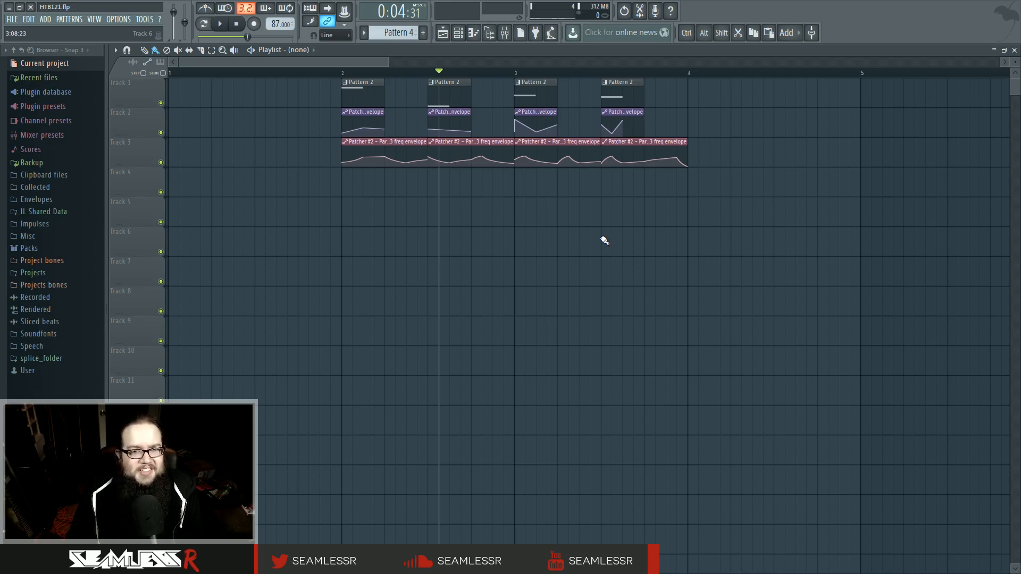
pyautogui.click(345, 73)
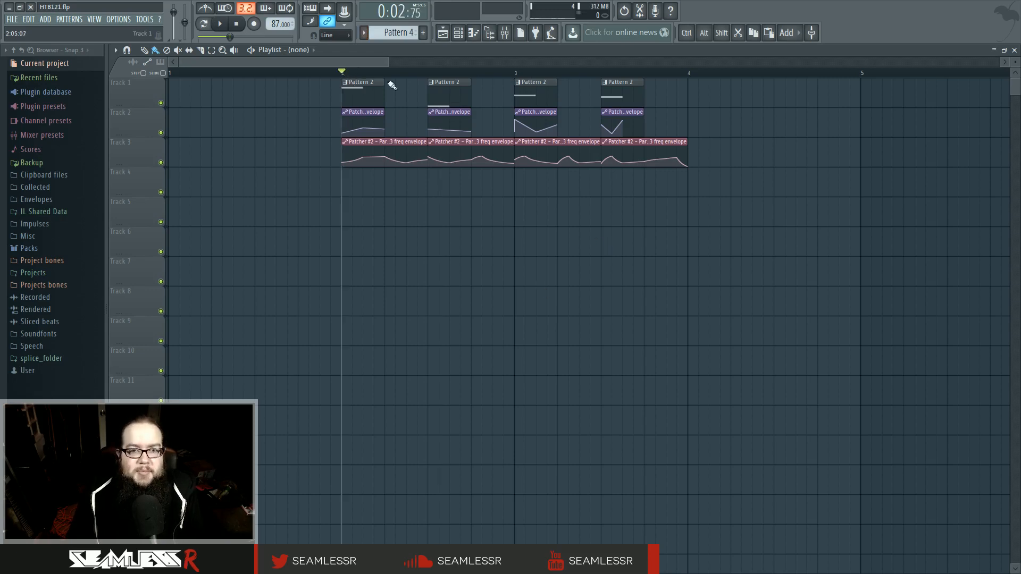
# Step: Reopen Patcher #2, shift its window slightly, and reposition the Sytrus, Reeverb 2, FX and Maximus modules on the map
pyautogui.click(472, 33)
pyautogui.click(403, 213)
pyautogui.moveTo(435, 184); pyautogui.dragTo(459, 189)
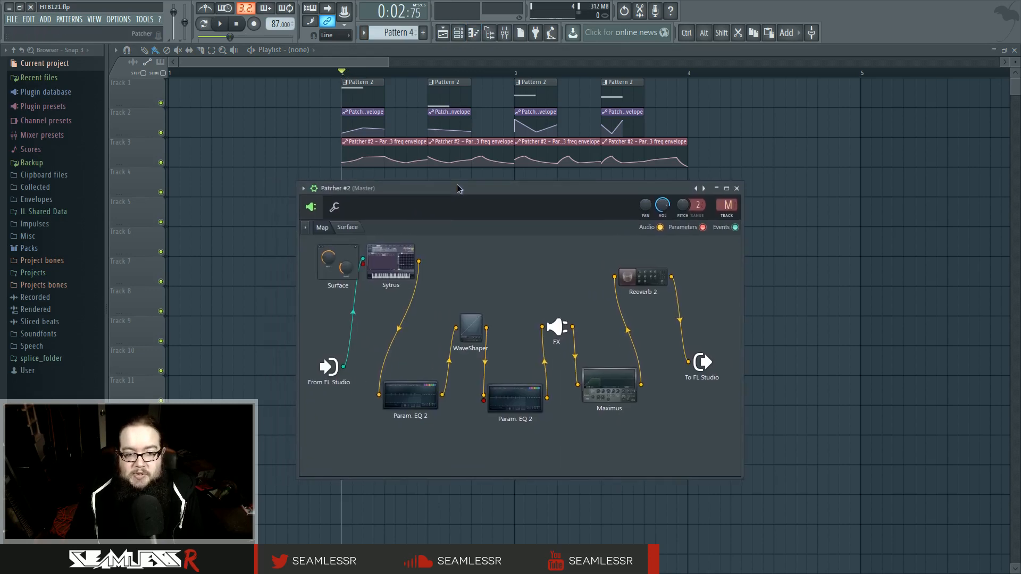
pyautogui.moveTo(405, 246); pyautogui.dragTo(411, 265)
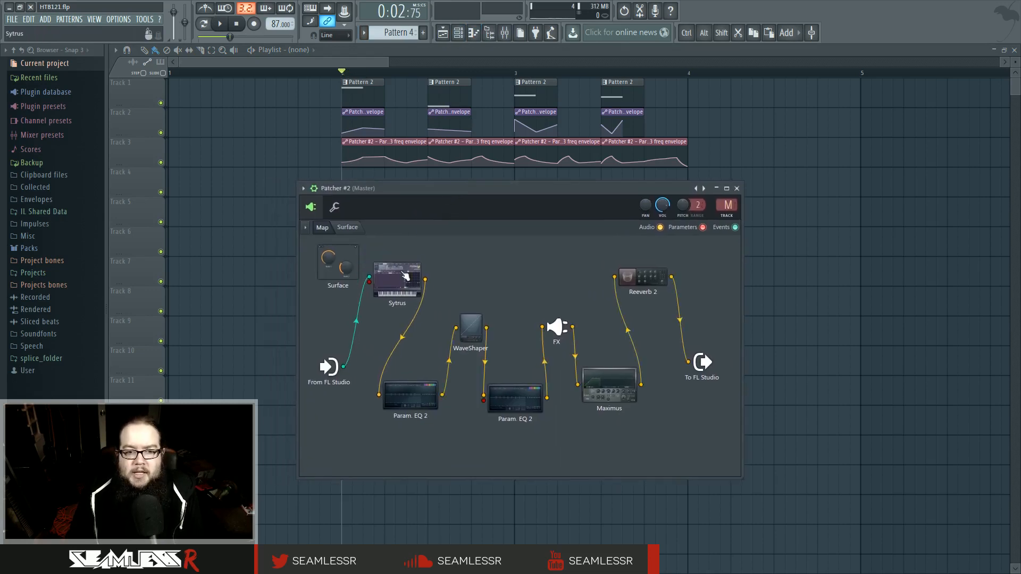
pyautogui.moveTo(643, 277); pyautogui.dragTo(624, 270)
pyautogui.moveTo(556, 326); pyautogui.dragTo(552, 318)
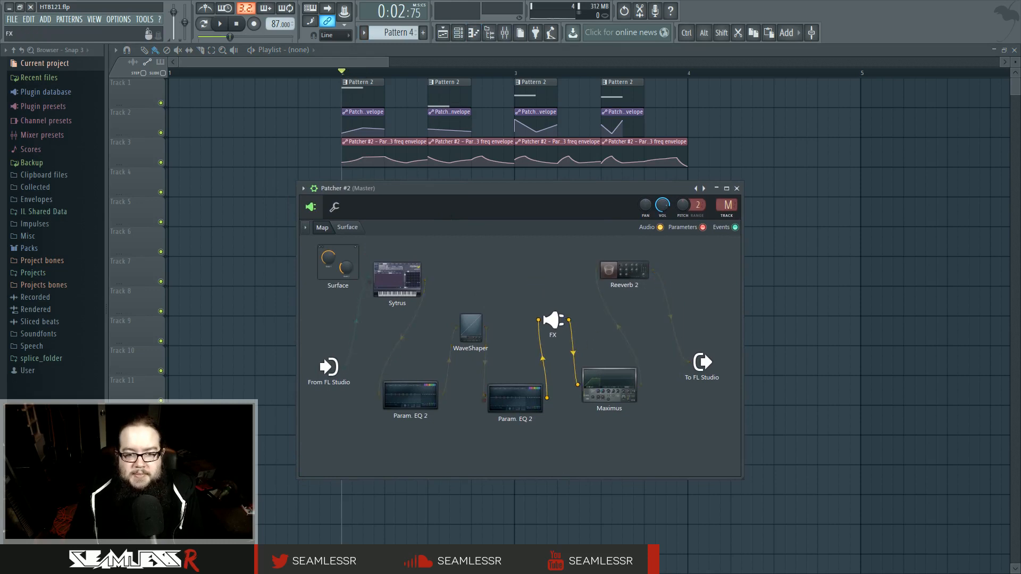
pyautogui.moveTo(609, 386); pyautogui.dragTo(611, 387)
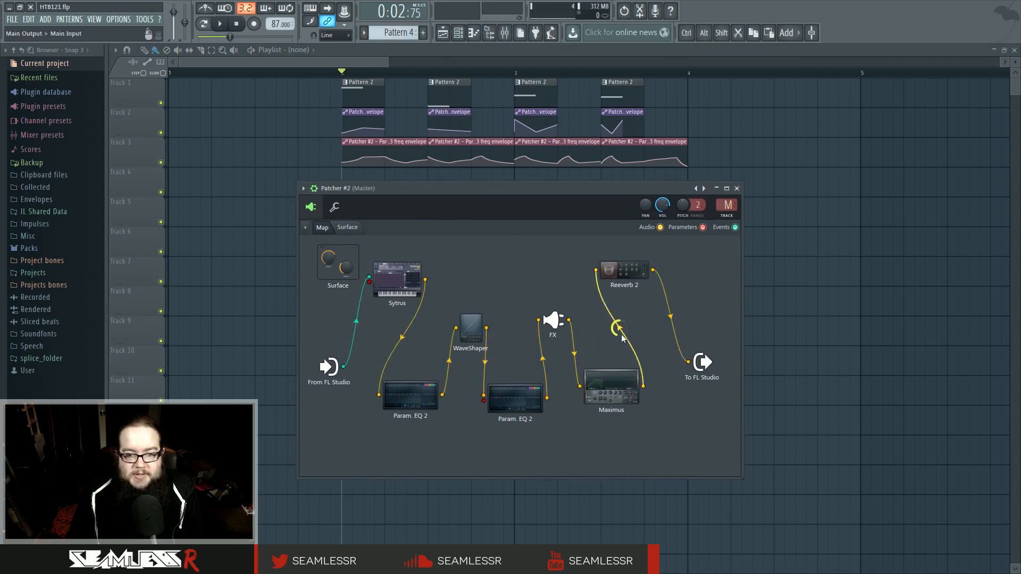